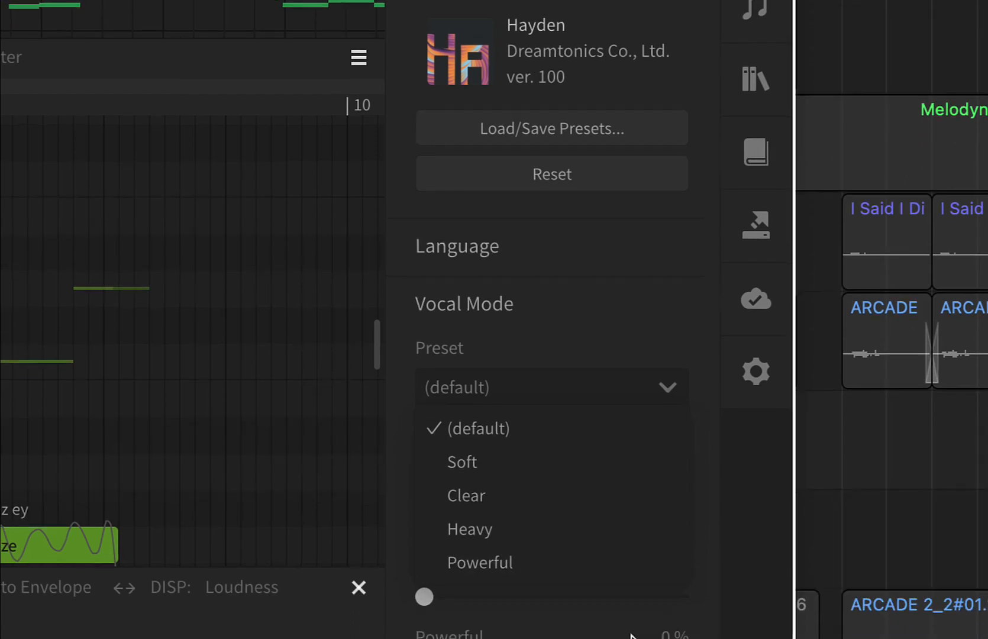
- Try raising the Soft vocal mode level of the Hayden voice
left_click(630, 381)
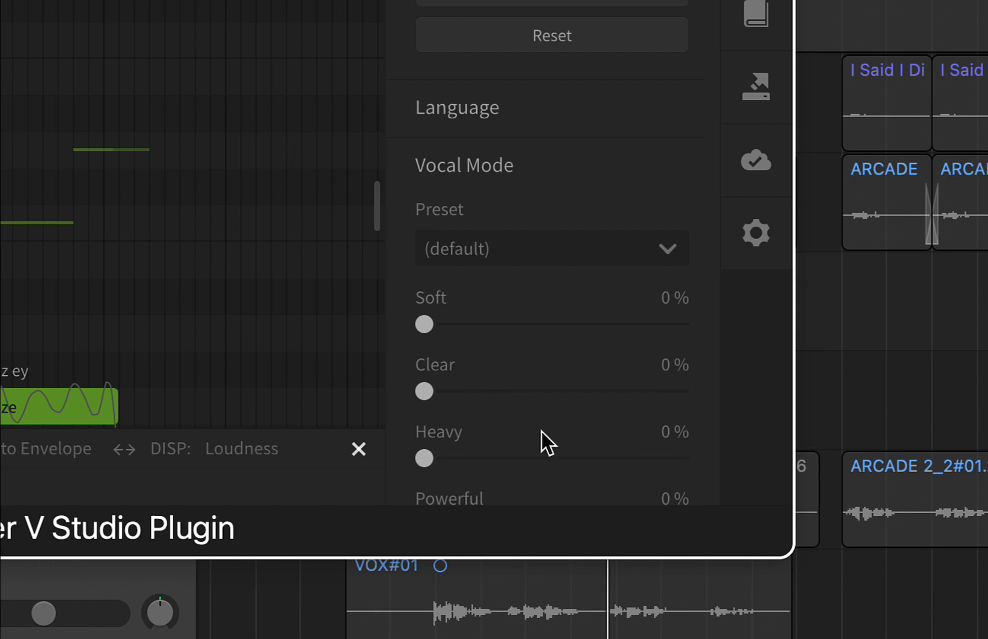
left_click_drag(425, 324, 536, 323)
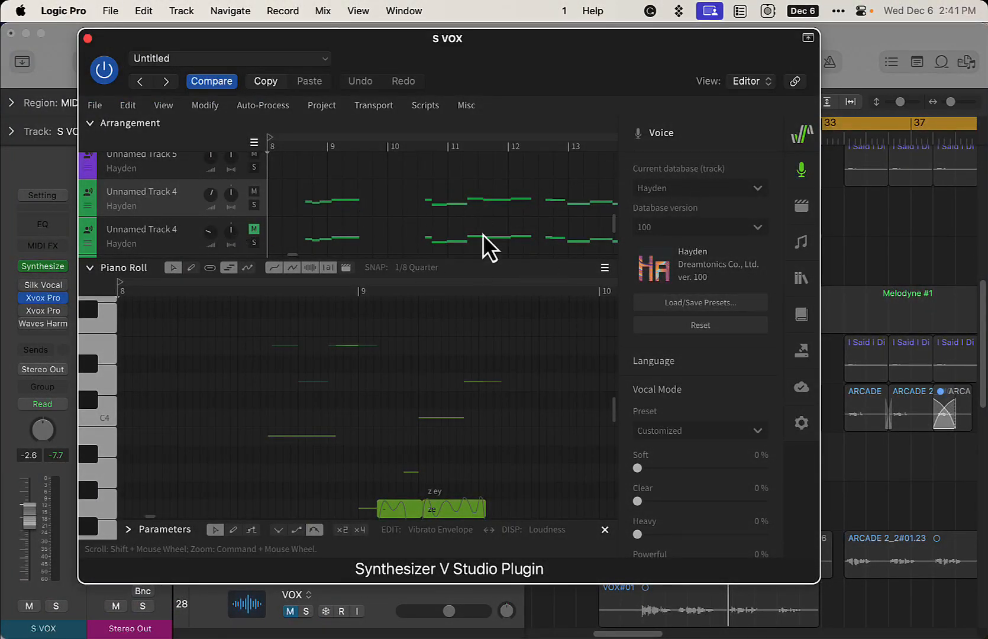
- Bring the low notes around measure 9 into view and move the S VOX plugin window clear of the menu bar
scroll(384, 419, "down", 10)
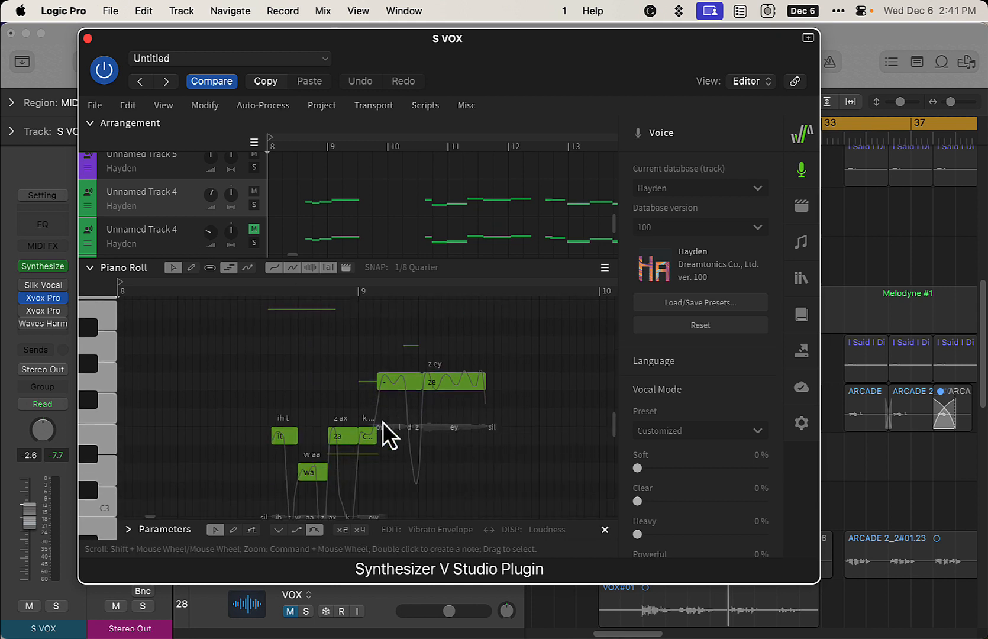
scroll(383, 422, "down", 1)
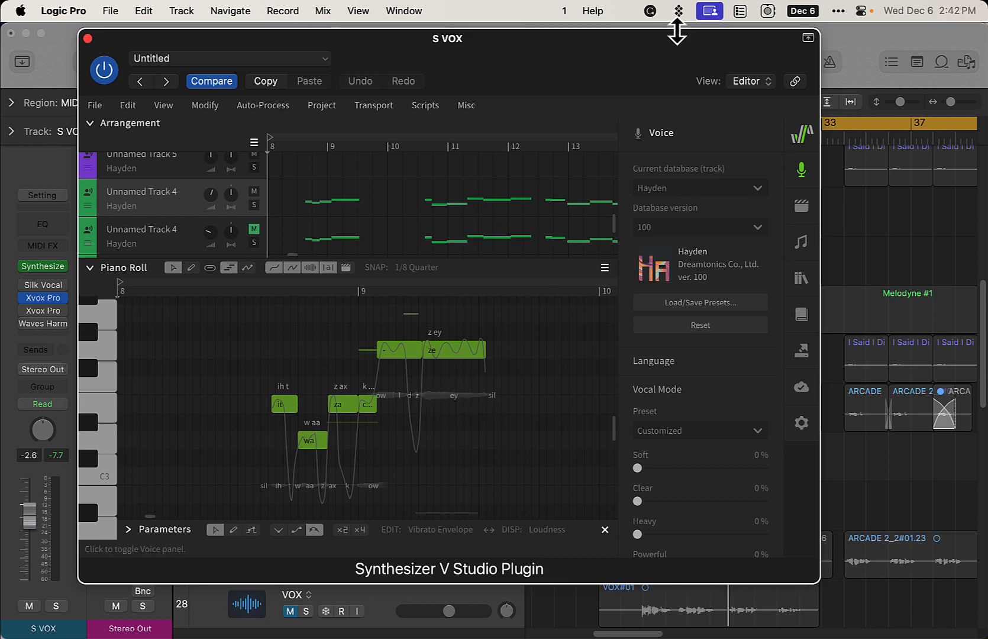
left_click_drag(678, 42, 700, 60)
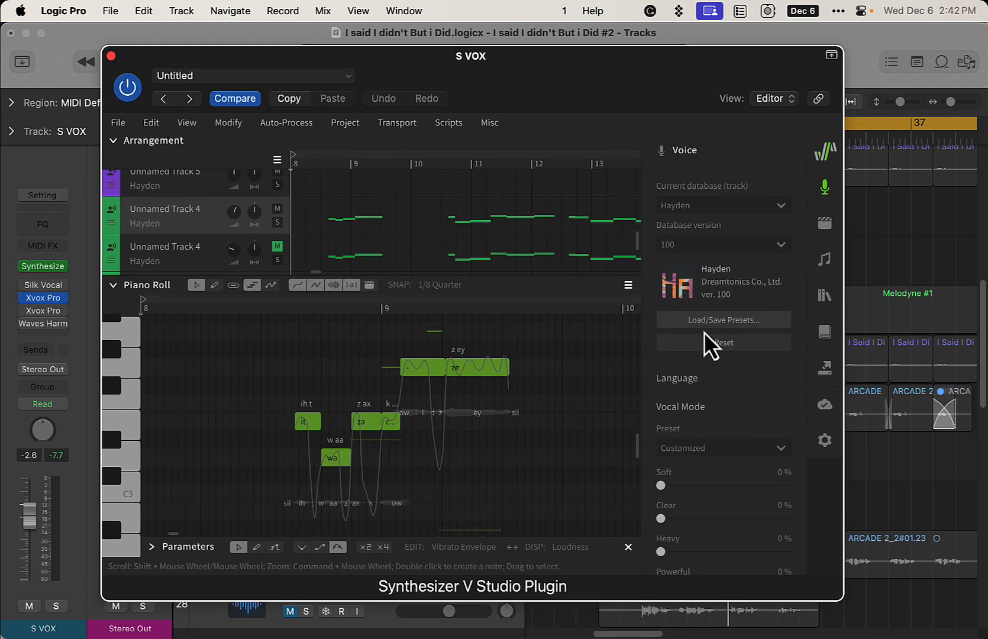
scroll(734, 458, "down", 2)
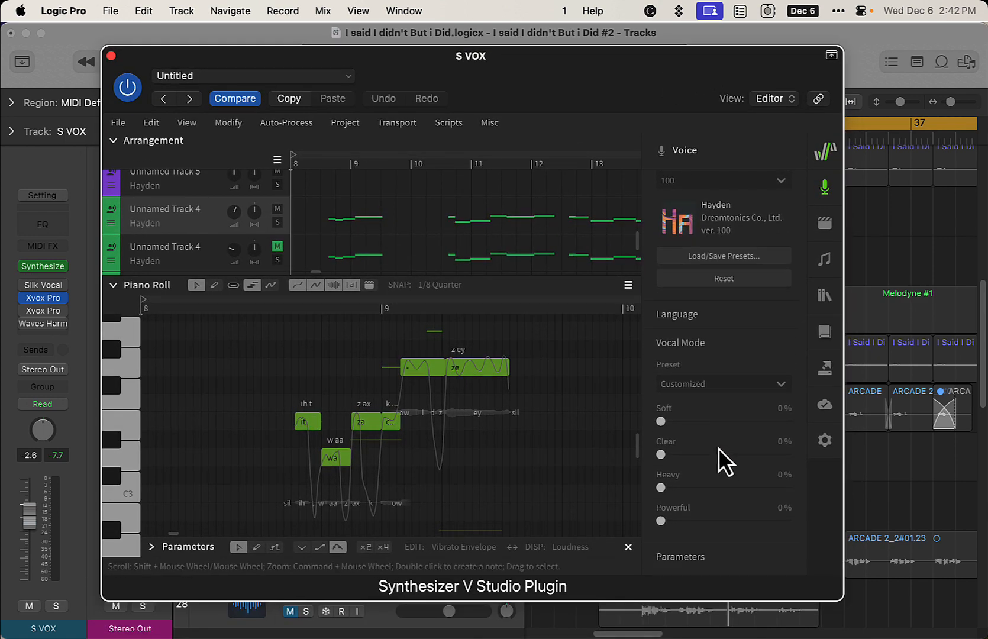
- Play back the vocal and follow its notes and lyrics in the piano roll through measure 28, then stop playback
left_click(873, 236)
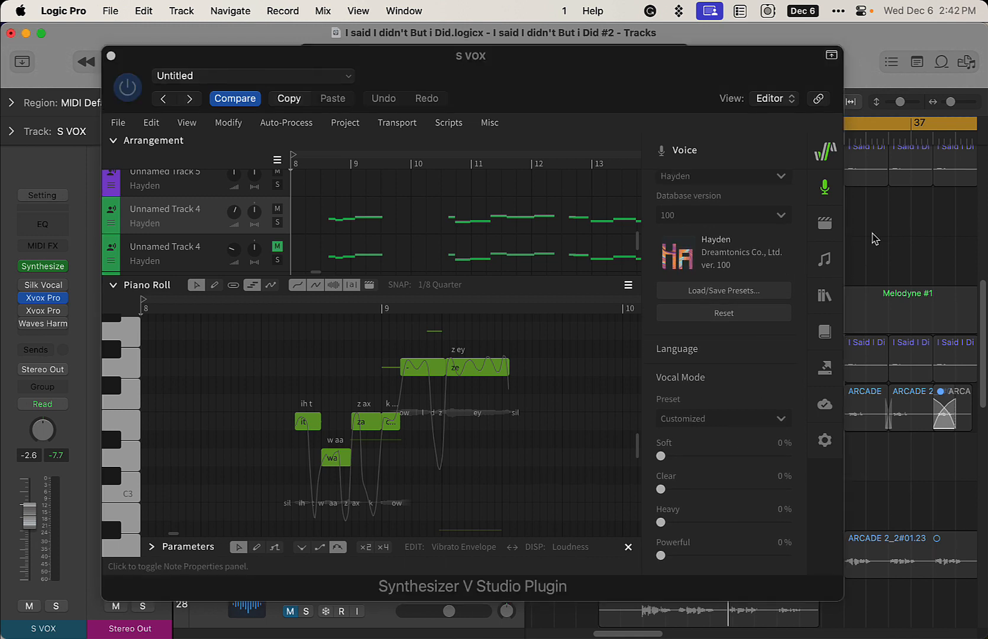
key("space")
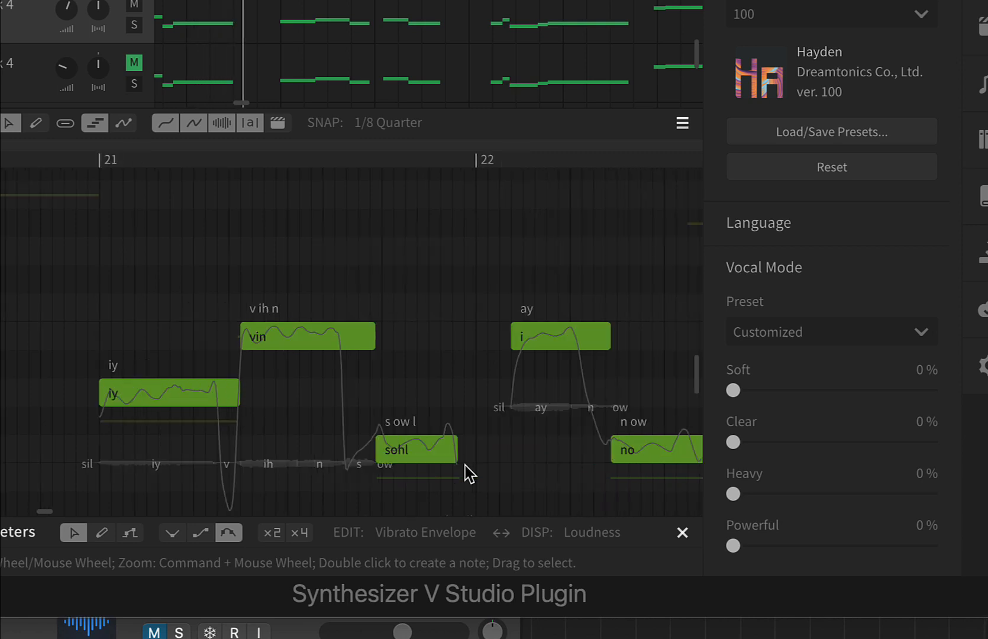
scroll(472, 437, "down", 2)
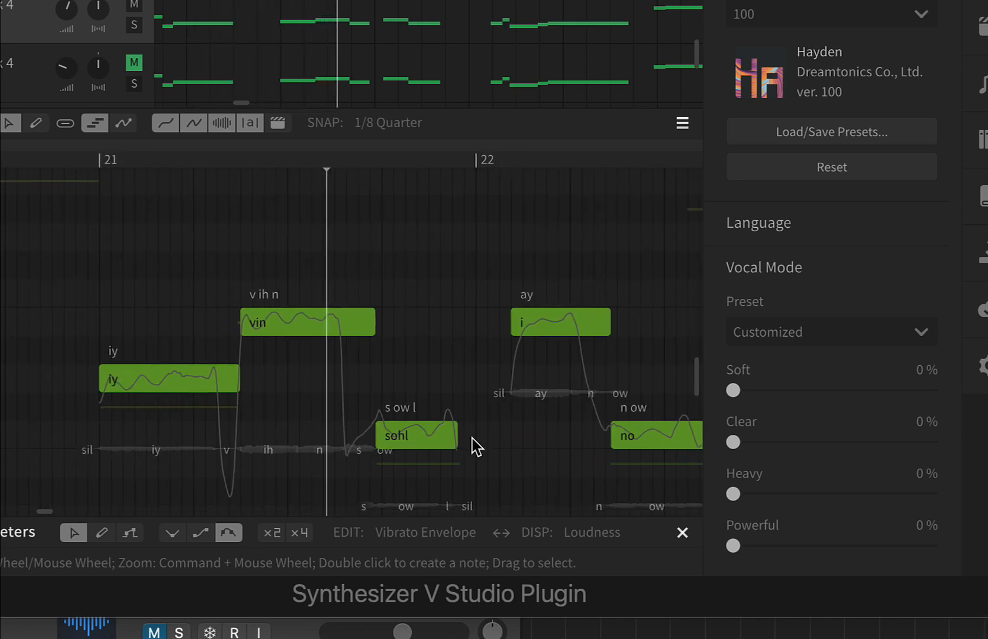
scroll(473, 438, "down", 2)
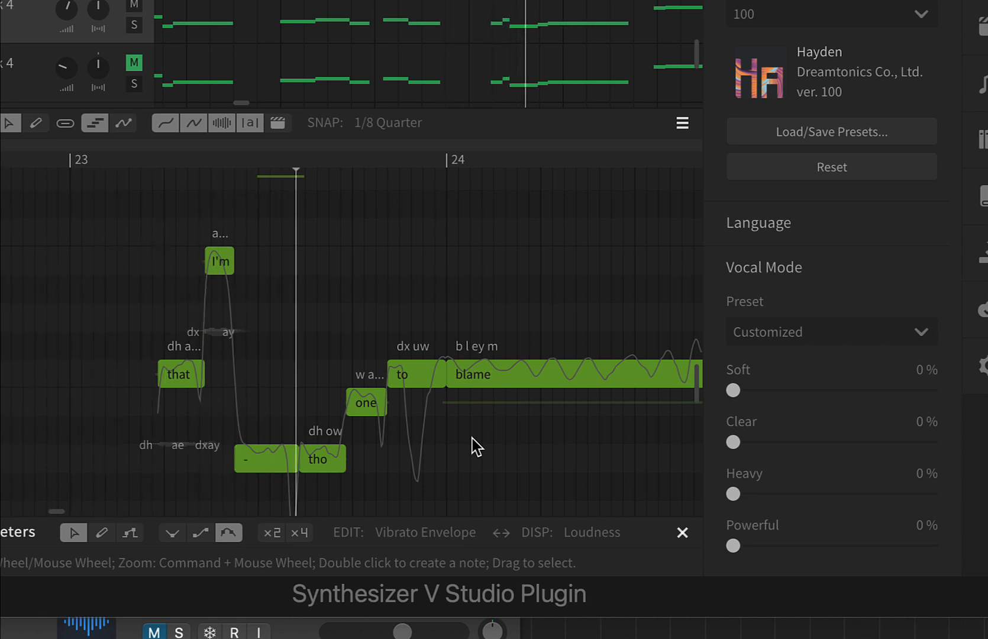
scroll(472, 439, "up", 6)
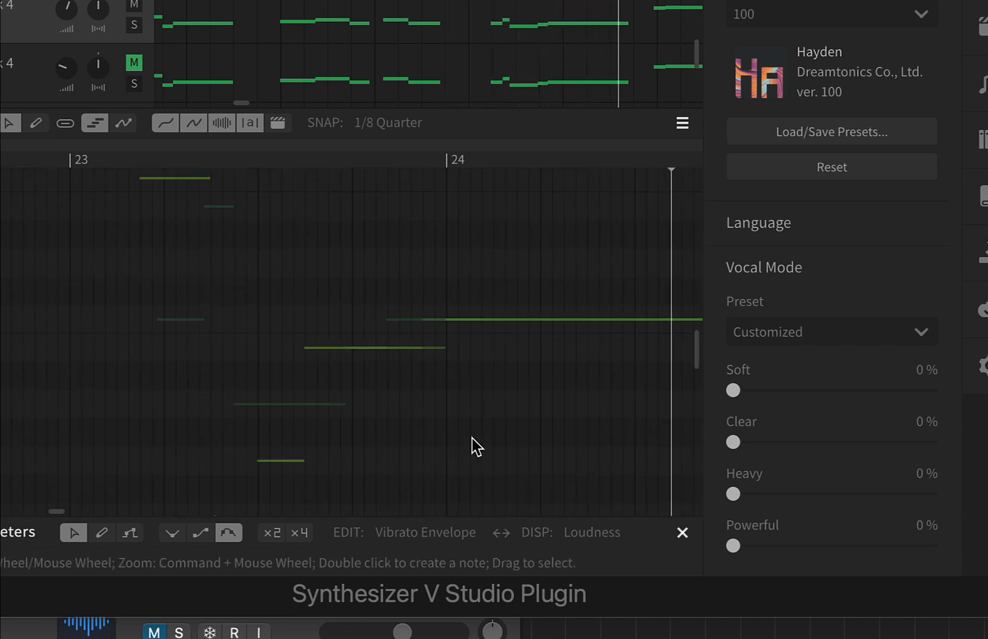
scroll(472, 438, "up", 3)
scroll(472, 438, "up", 1)
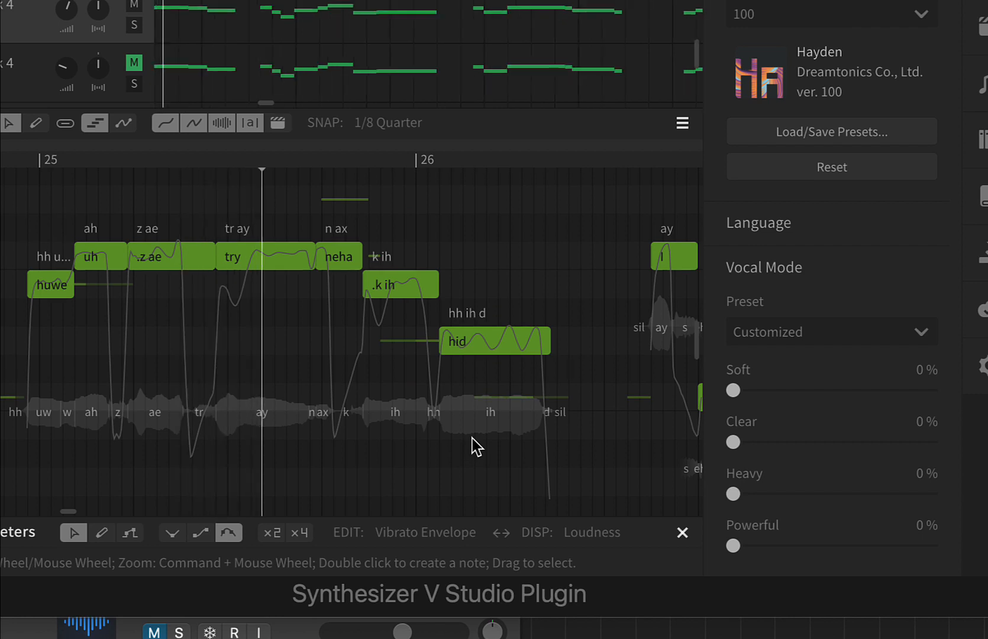
scroll(473, 439, "up", 1)
scroll(472, 439, "up", 1)
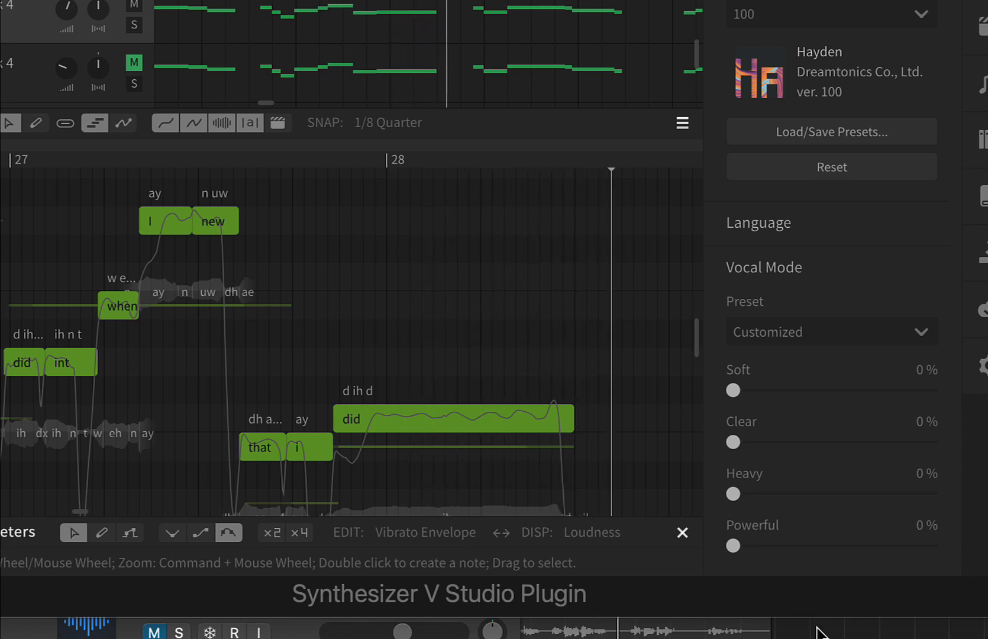
key("space")
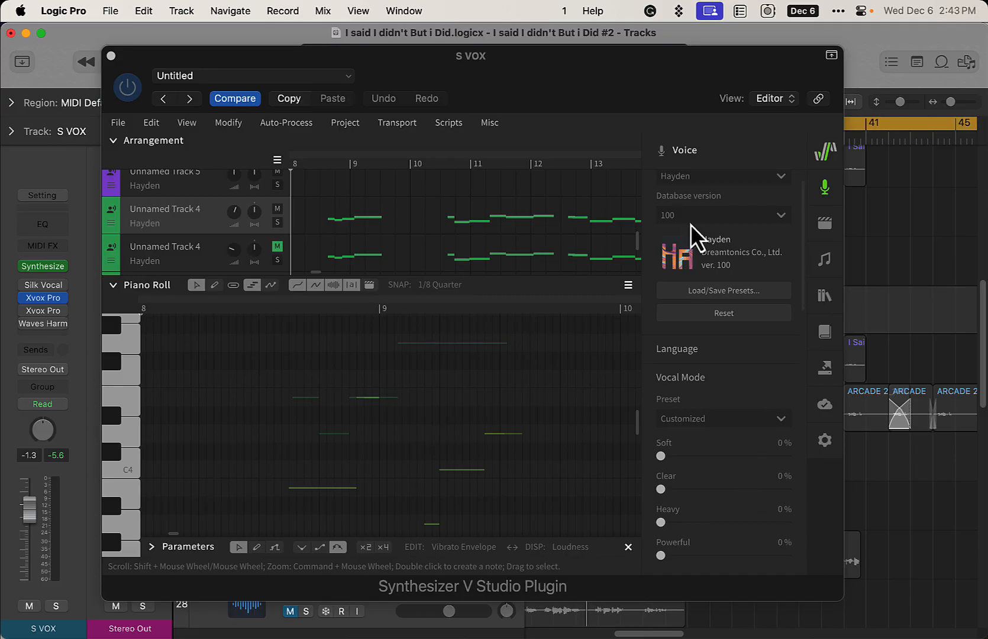
- Set the vocal mode preset to Soft and play the song to audition it
left_click(733, 420)
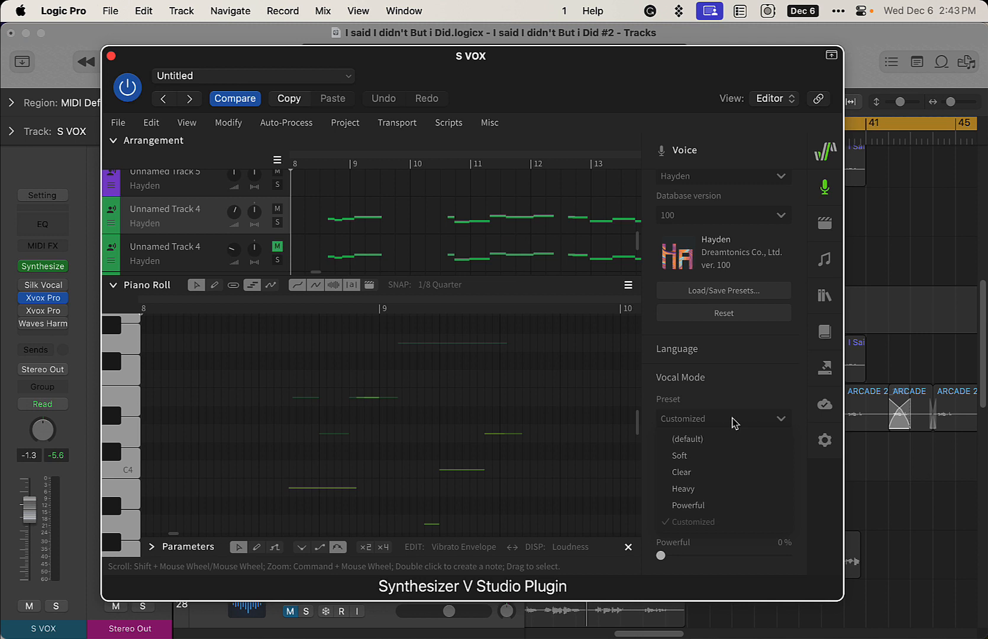
left_click(719, 455)
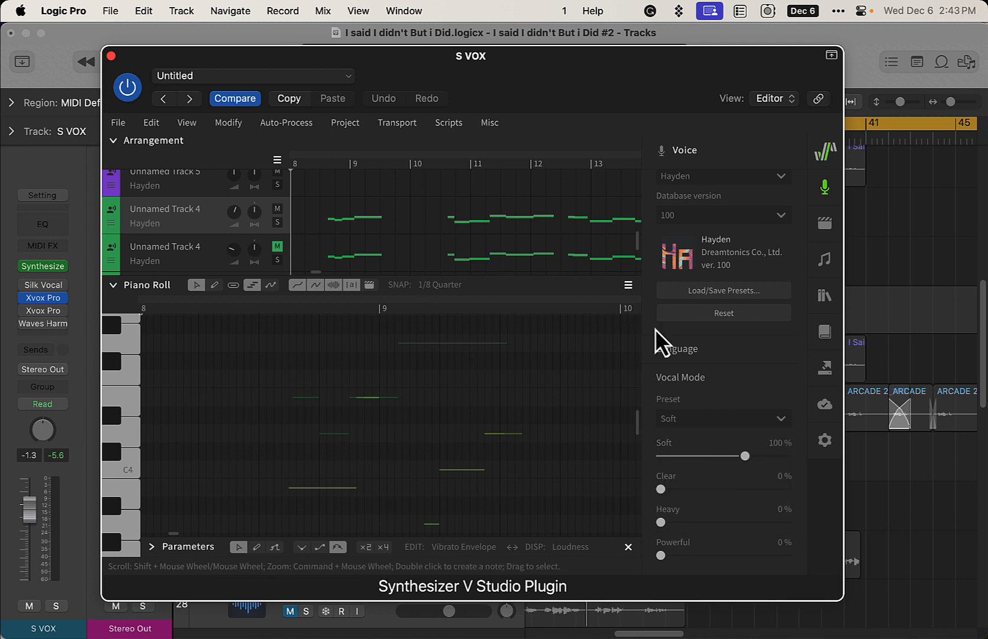
left_click(903, 258)
key("space")
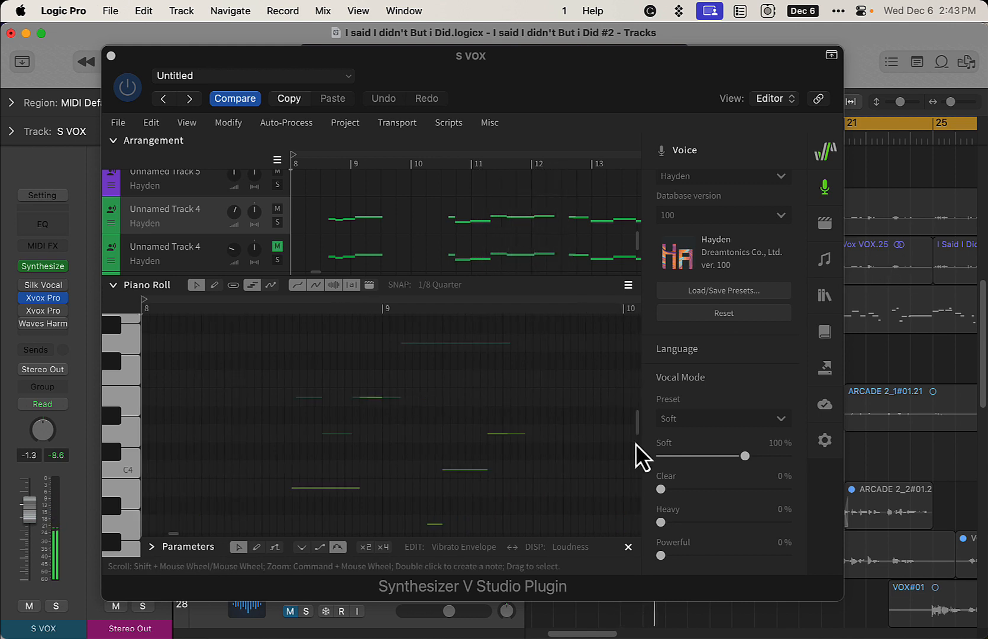
- Reset the vocal mode preset to (default) and play the passage for comparison
left_click(700, 423)
left_click(707, 444)
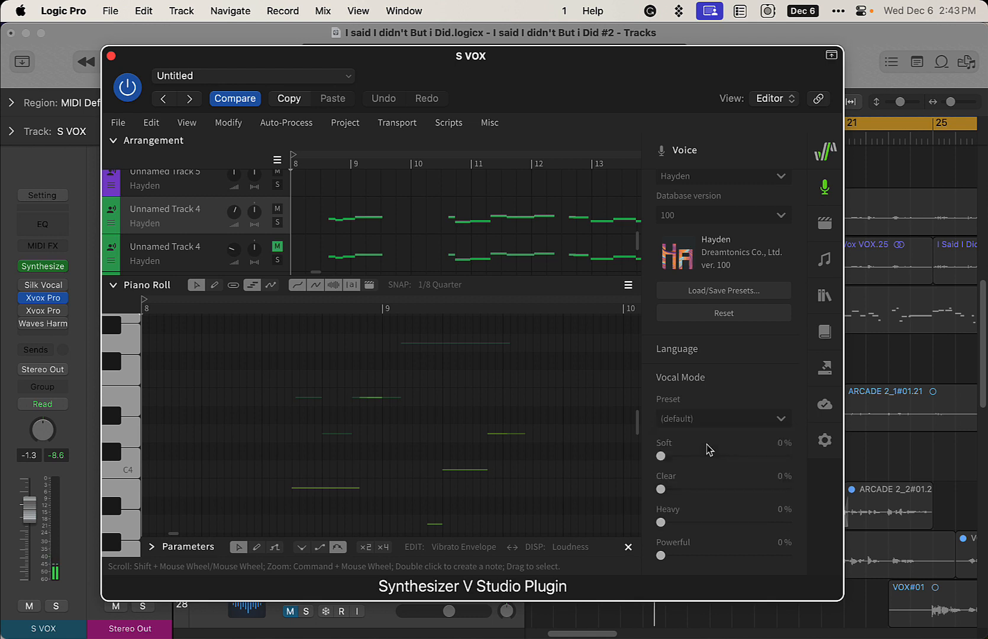
left_click(904, 365)
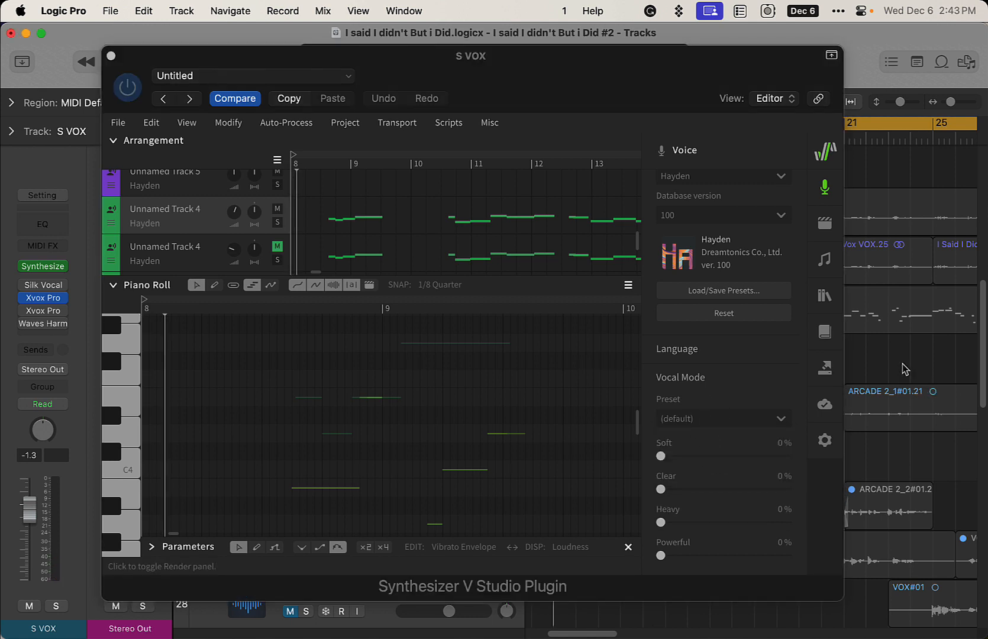
key("space")
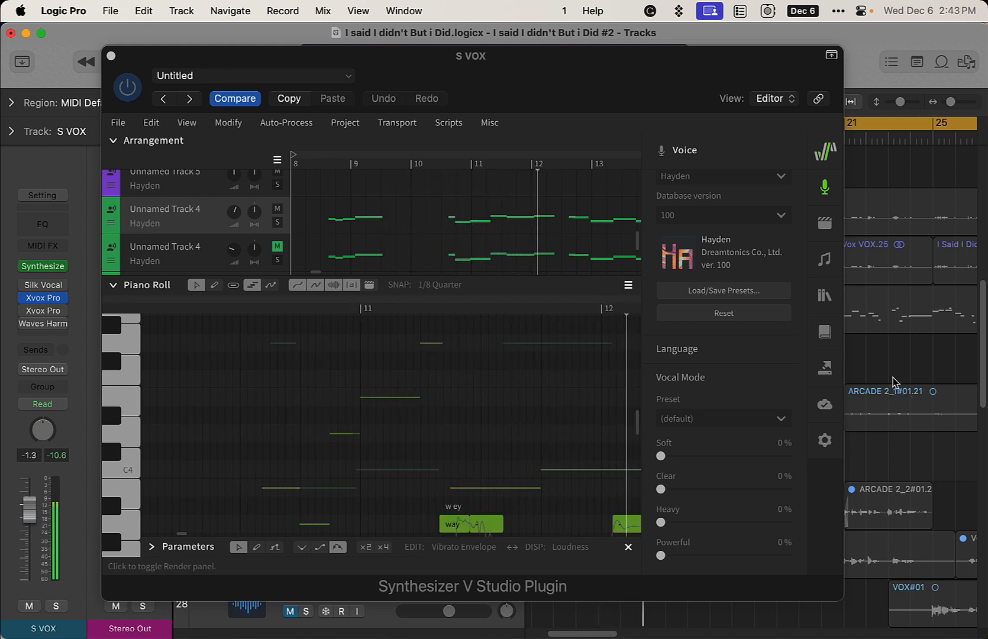
- Switch the vocal mode preset to Clear and listen to the vocal passage
left_click(757, 421)
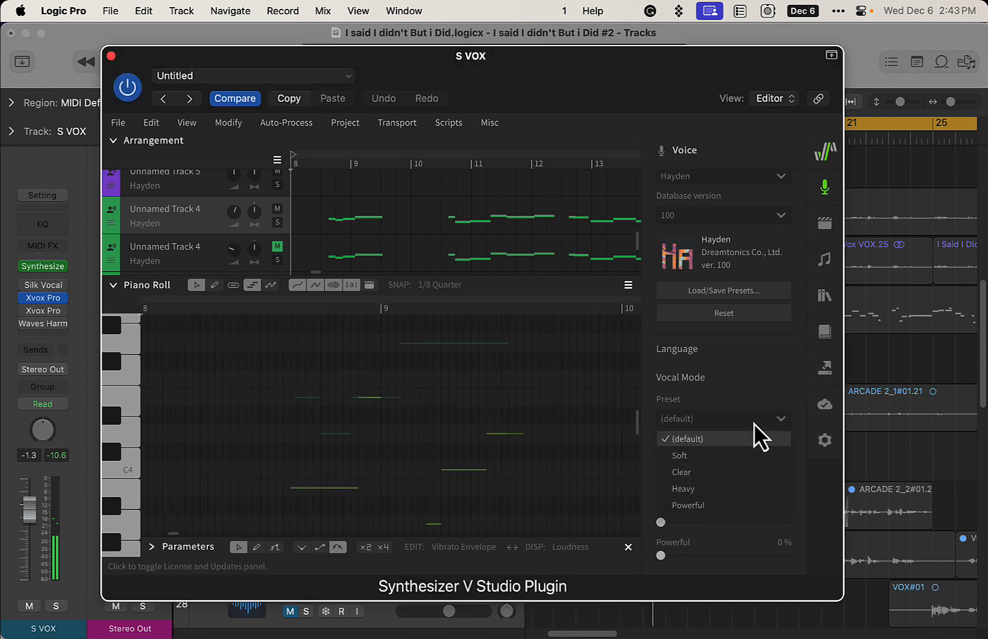
left_click(745, 471)
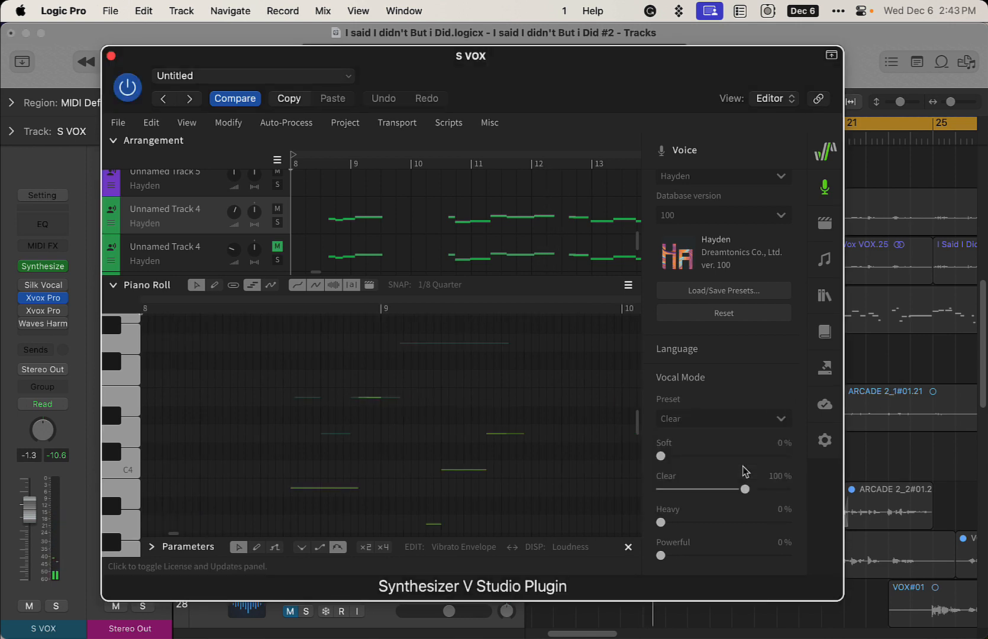
left_click(899, 348)
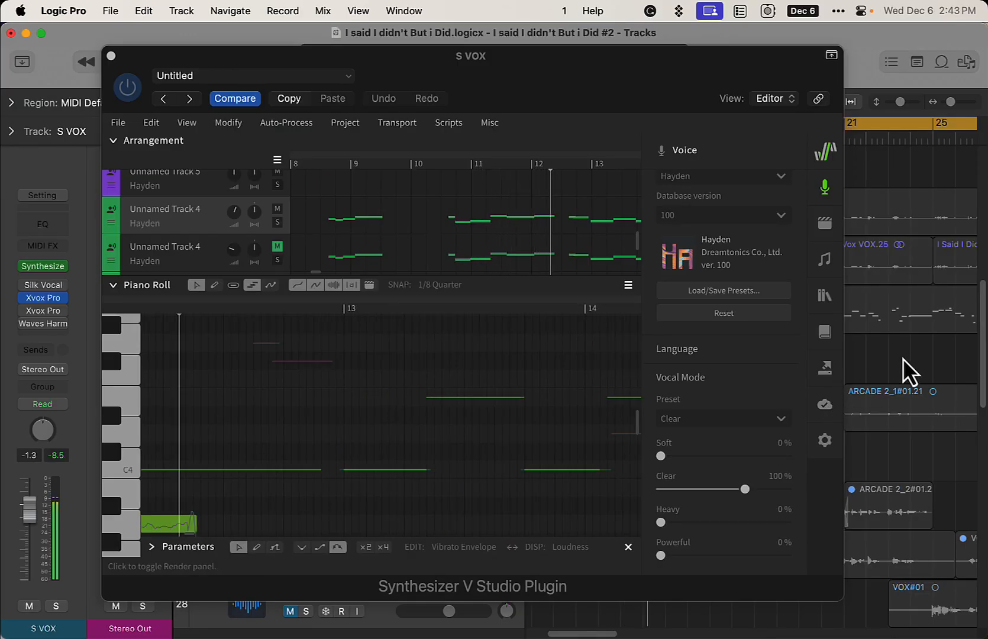
- Choose the Heavy vocal mode preset and audition the same passage
left_click(779, 419)
left_click(748, 486)
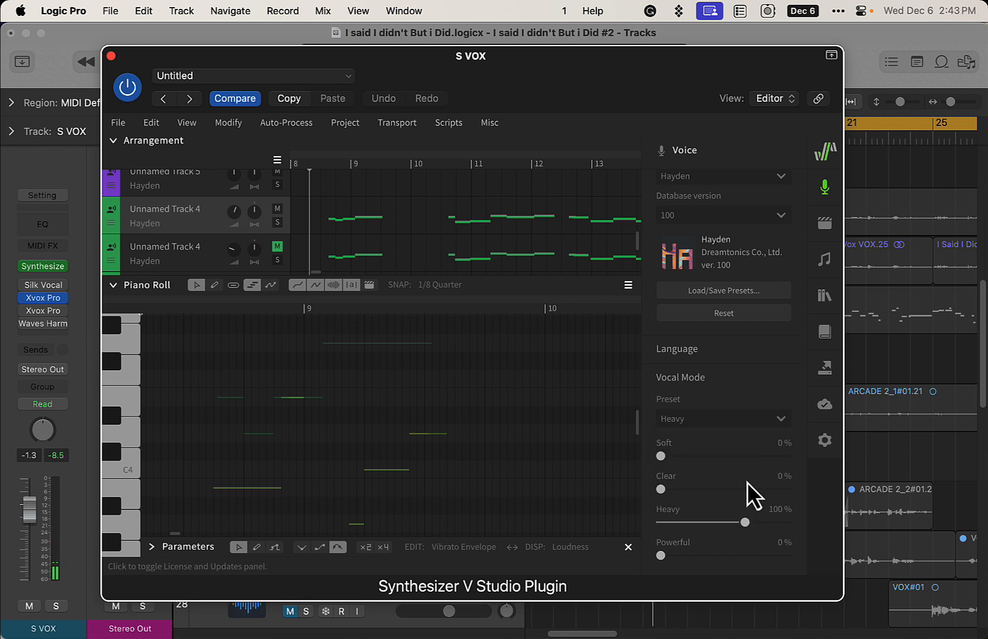
left_click(888, 345)
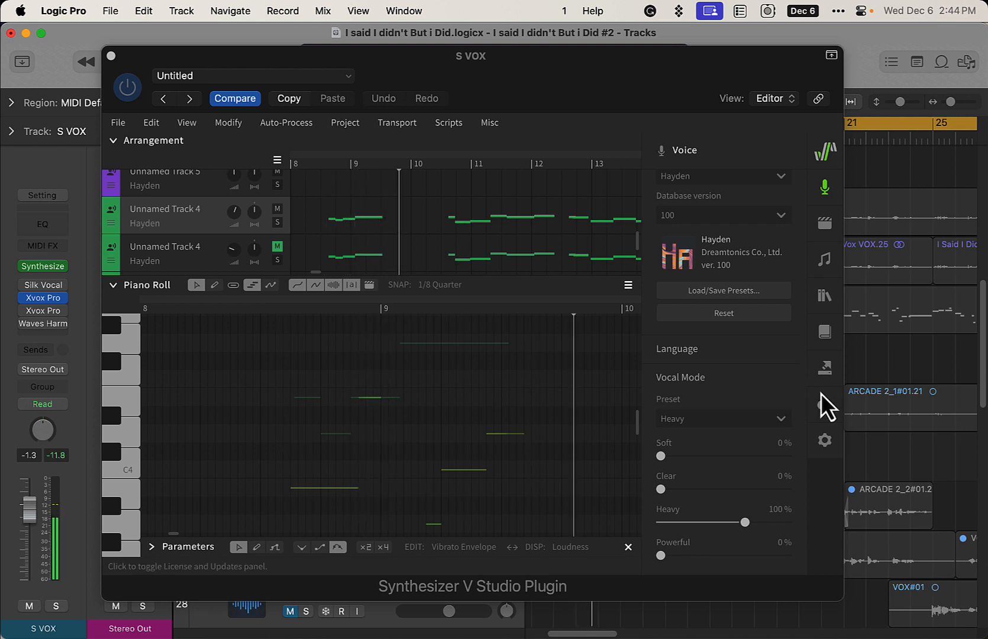
left_click(282, 224)
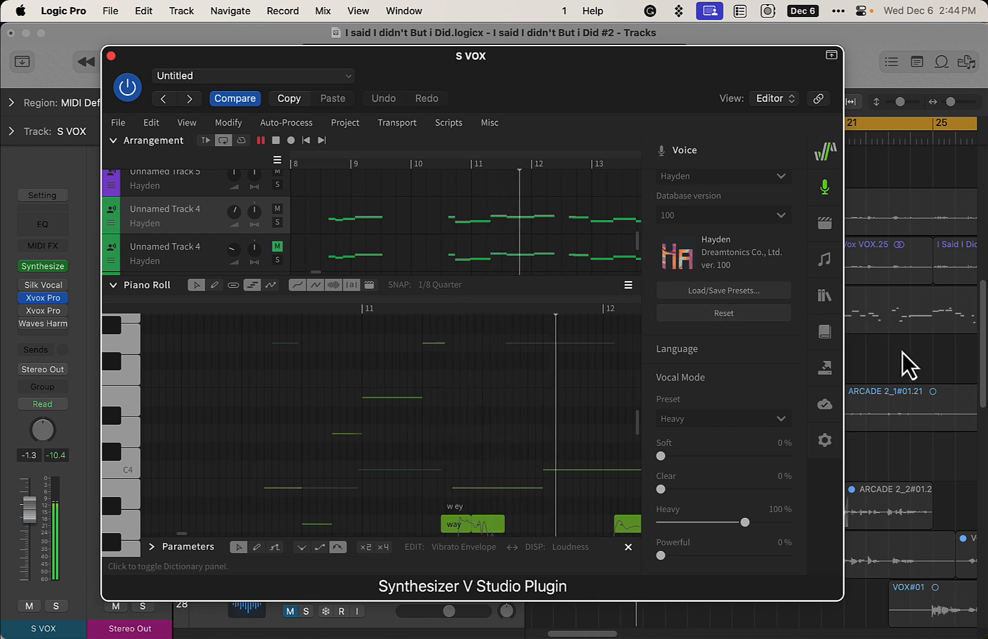
left_click(846, 355)
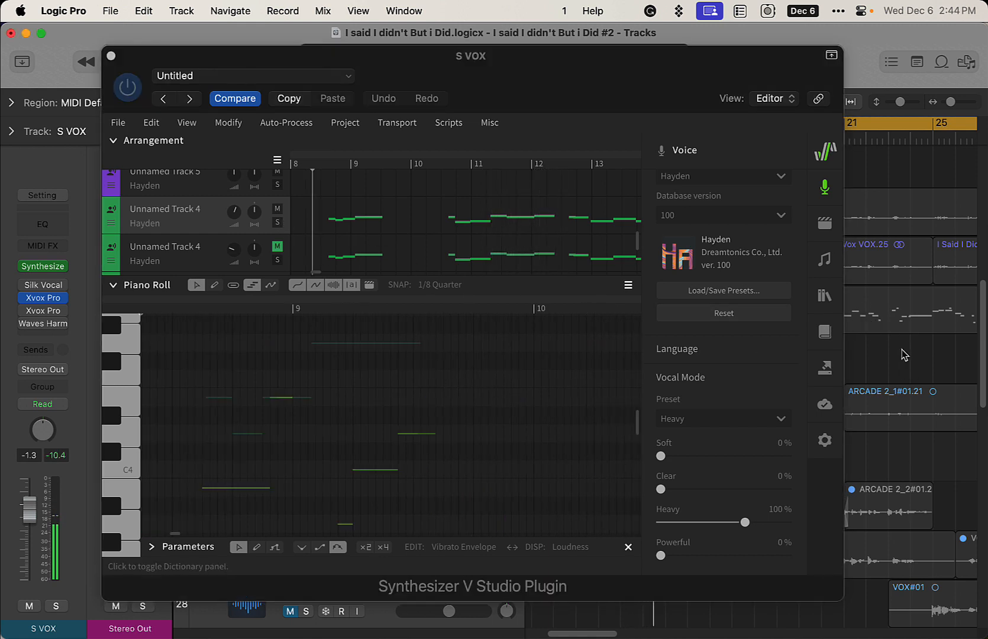
scroll(321, 242, "down", 1)
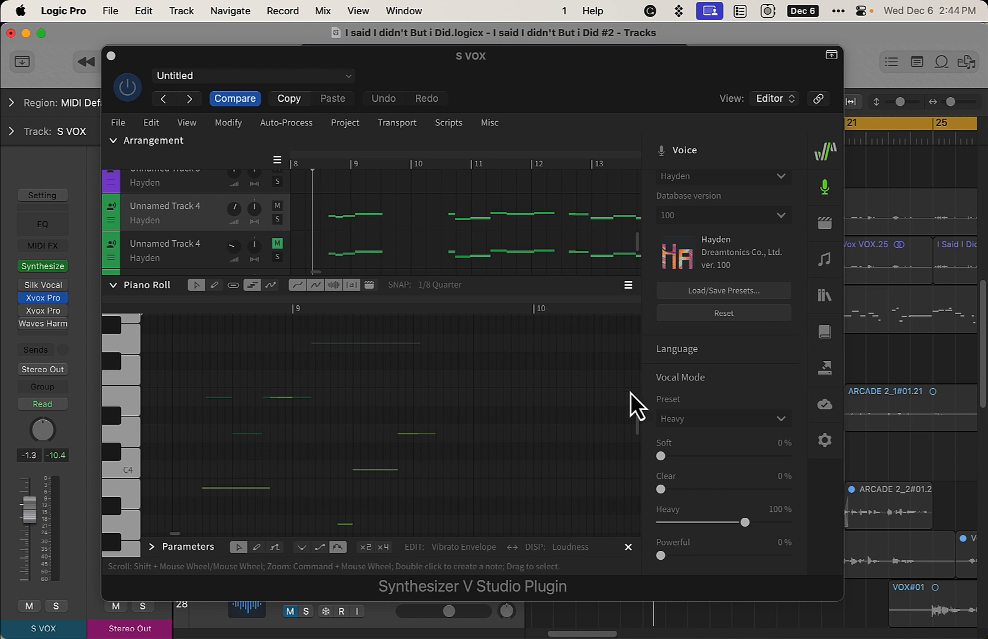
- Choose the Powerful vocal mode preset and audition it while following the notes in the piano roll
left_click(693, 419)
left_click(707, 506)
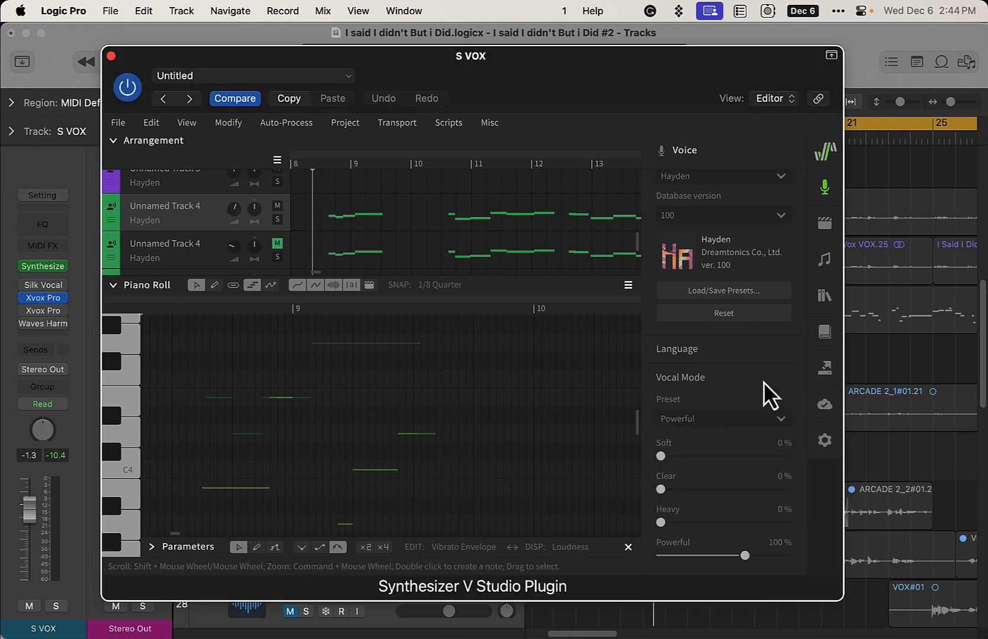
left_click(873, 357)
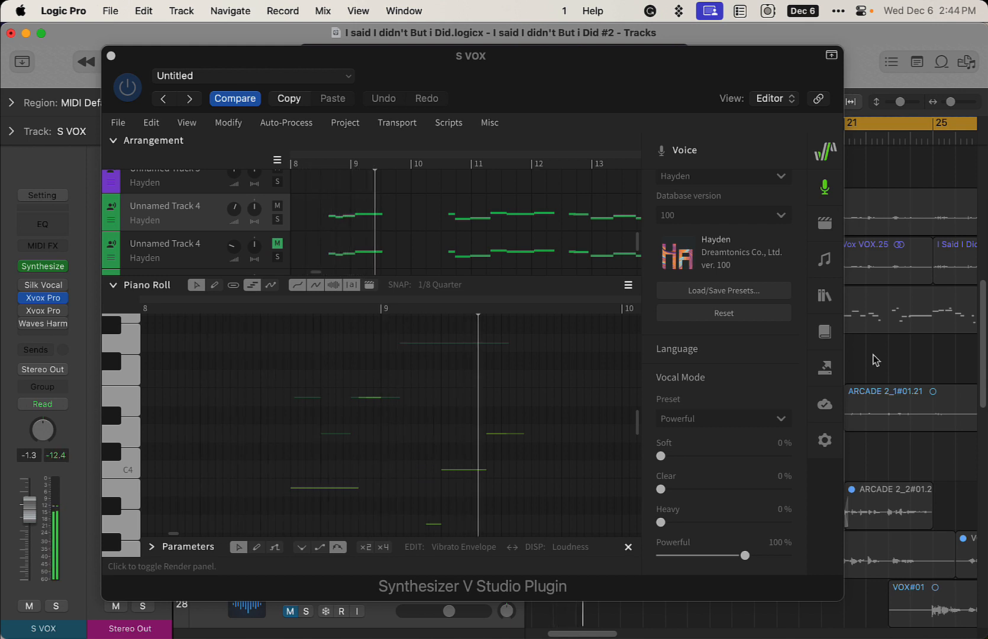
scroll(748, 437, "down", 1)
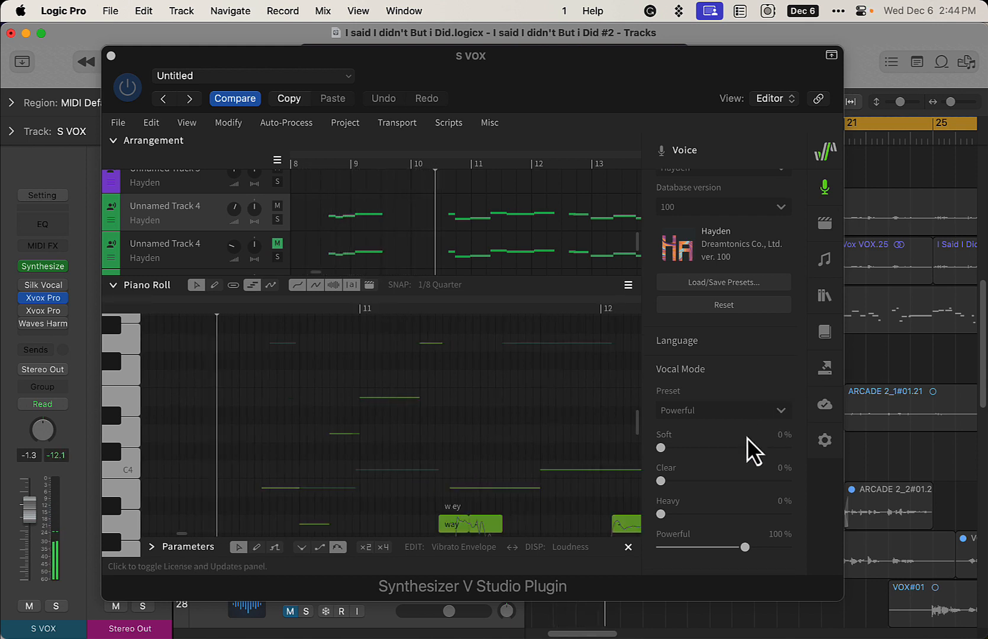
scroll(746, 438, "down", 2)
scroll(510, 420, "down", 5)
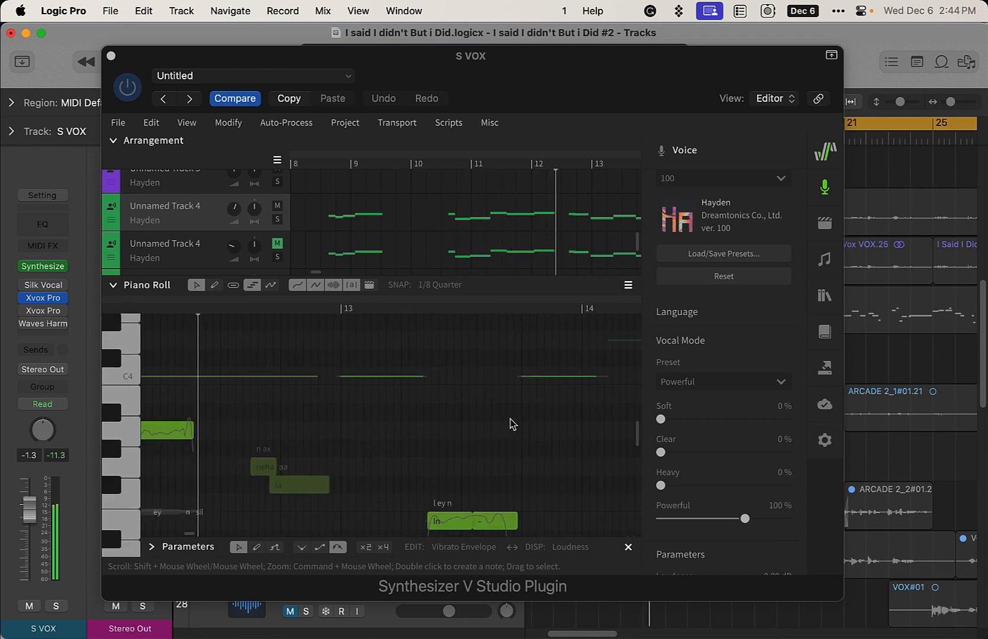
- Set the vocal mode preset back to Soft and play the passage with its notes around measure 9 in view
left_click(727, 385)
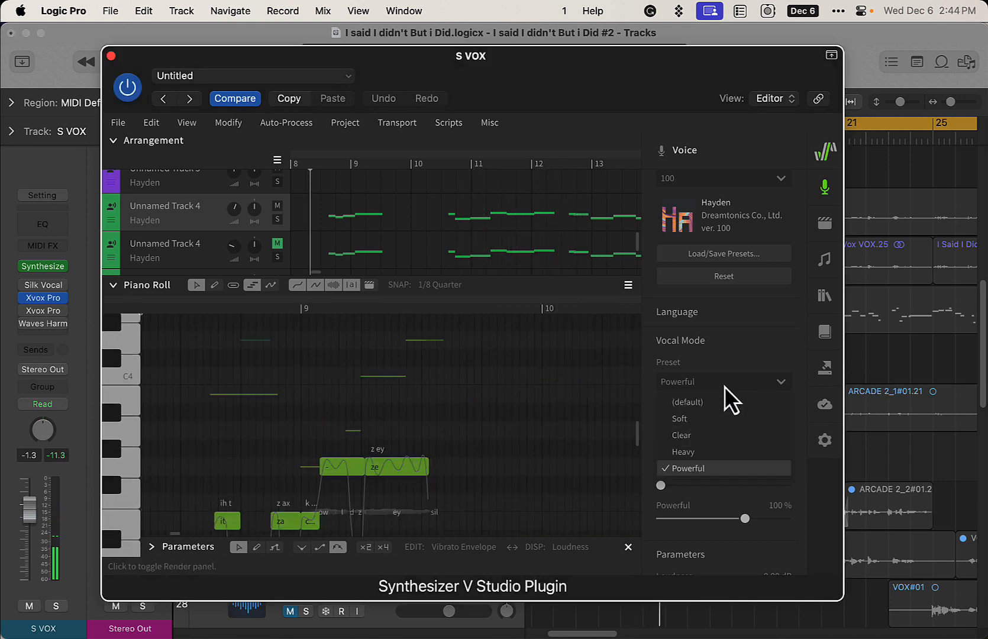
left_click(711, 419)
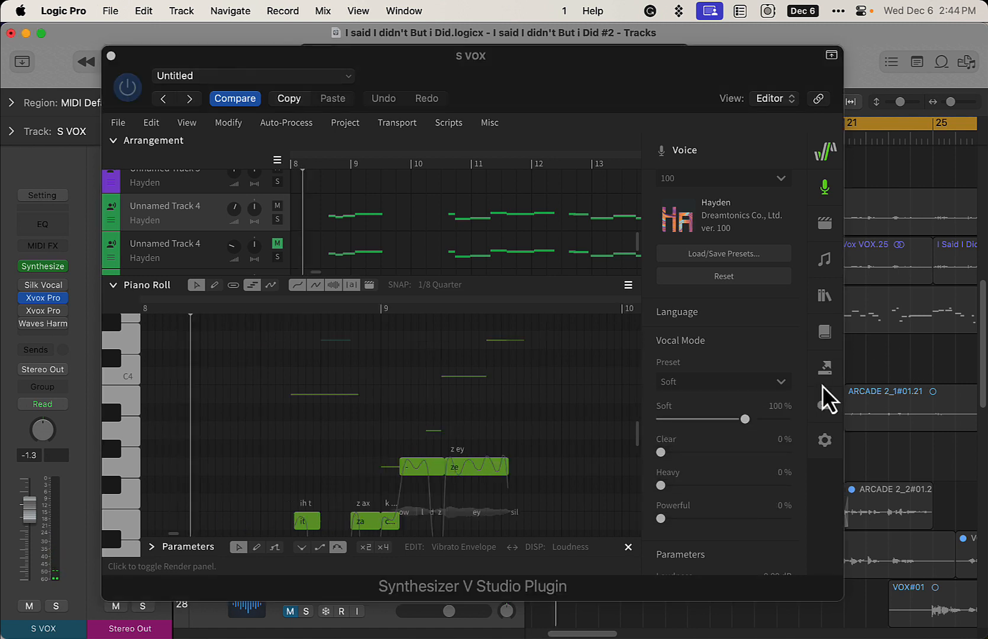
scroll(523, 387, "down", 4)
scroll(525, 390, "down", 1)
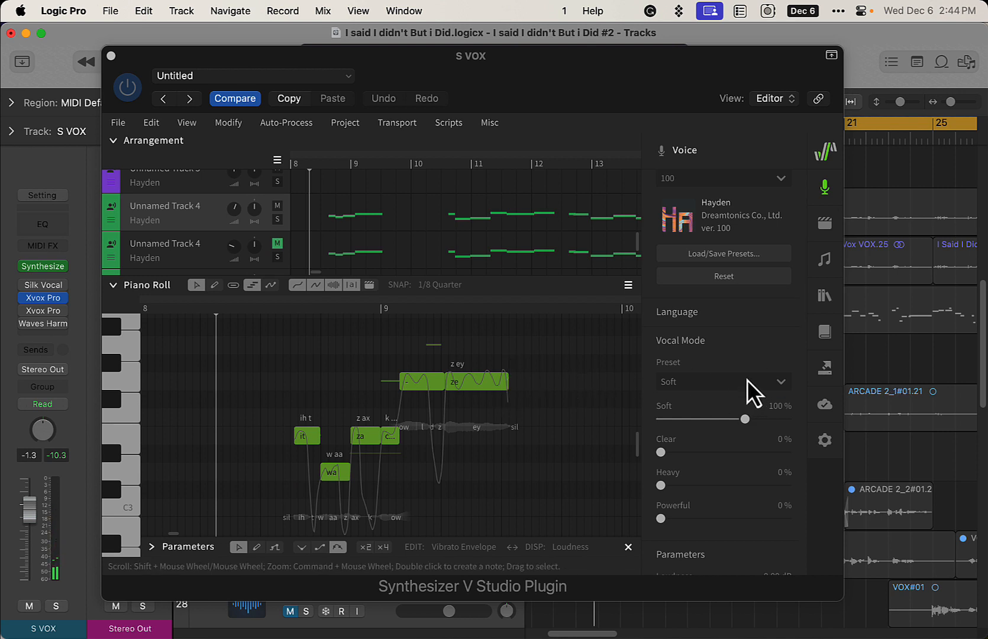
- Audition the vocal passage around measures 25 to 28 with the default vocal mode preset
left_click(718, 385)
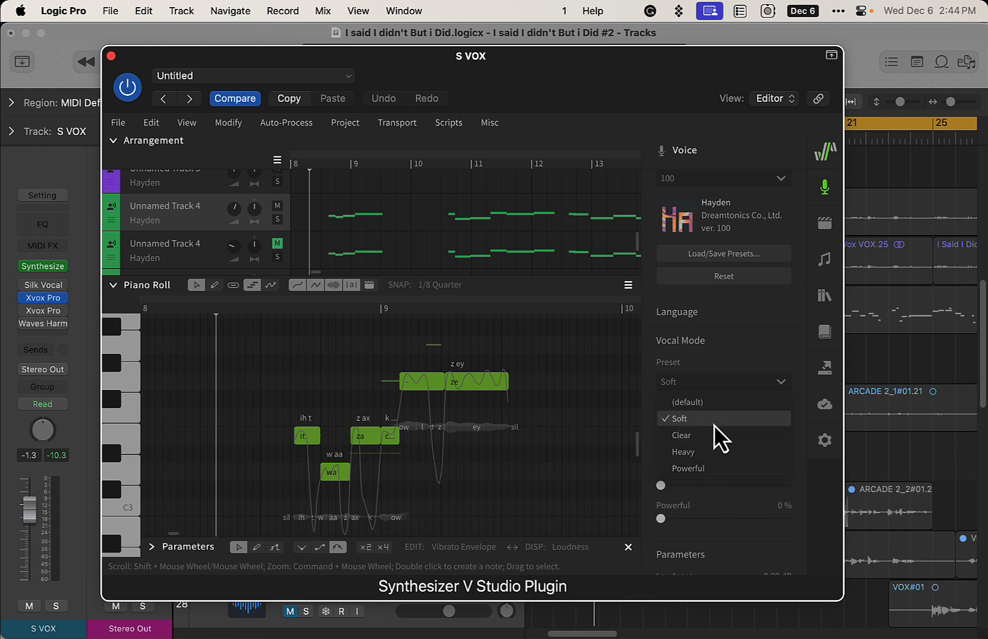
left_click(880, 368)
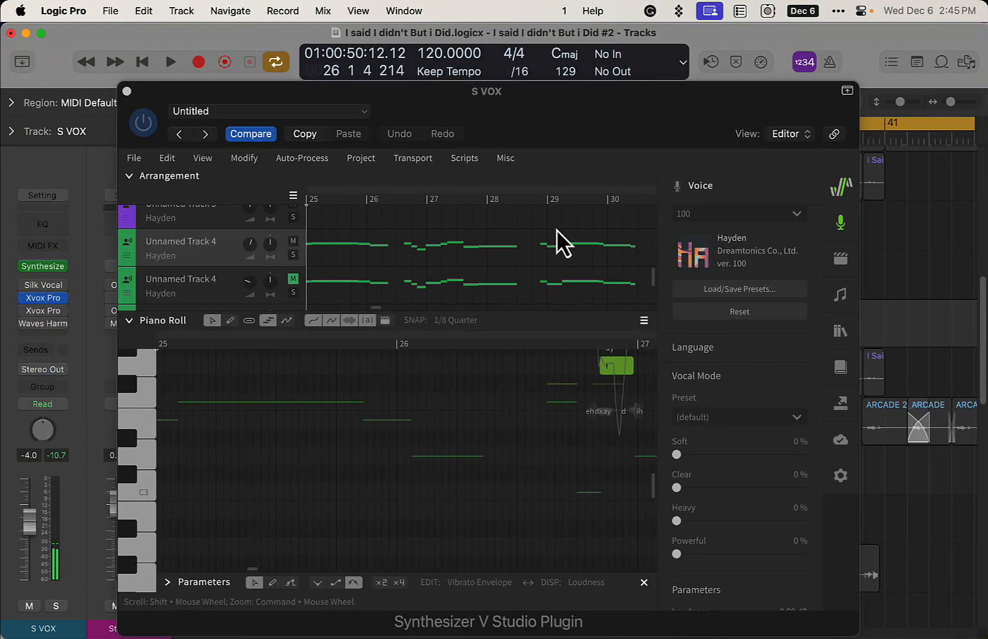
left_click_drag(486, 93, 489, 69)
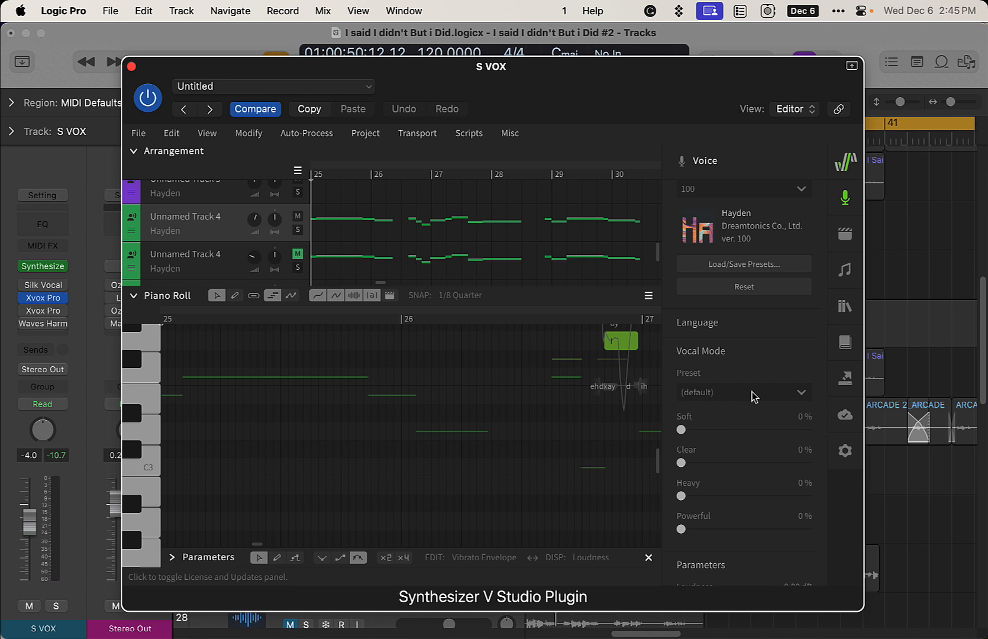
left_click(933, 389)
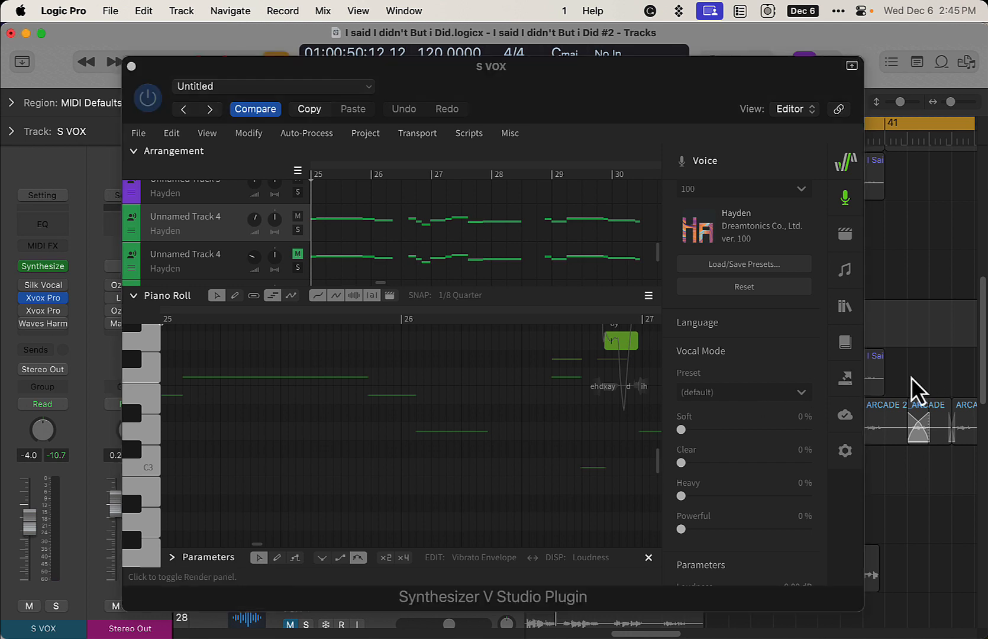
key("space")
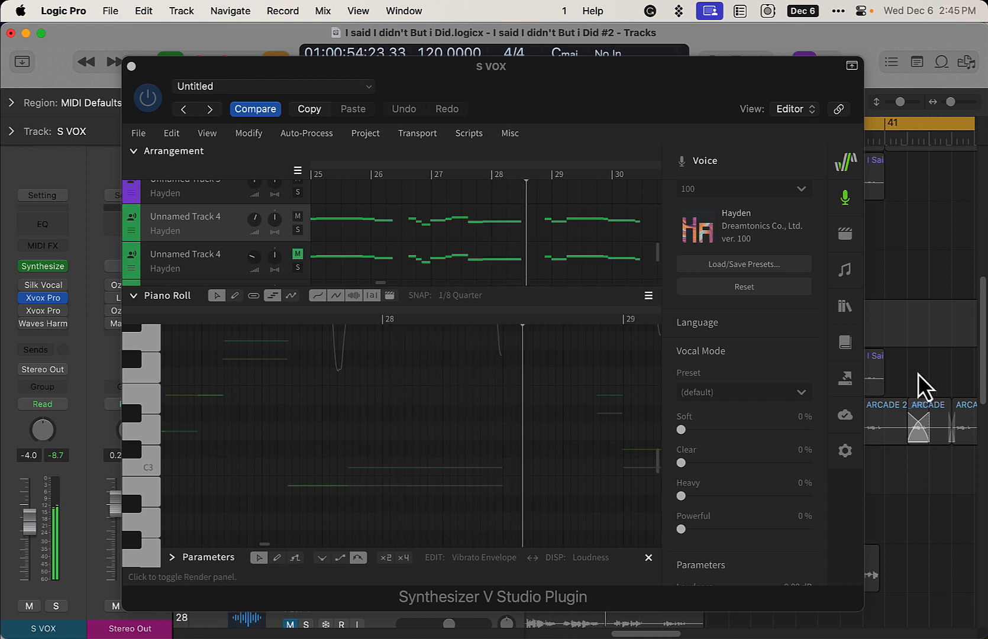
- Choose the Soft vocal mode preset and play the passage from measure 25
left_click(753, 393)
left_click(744, 427)
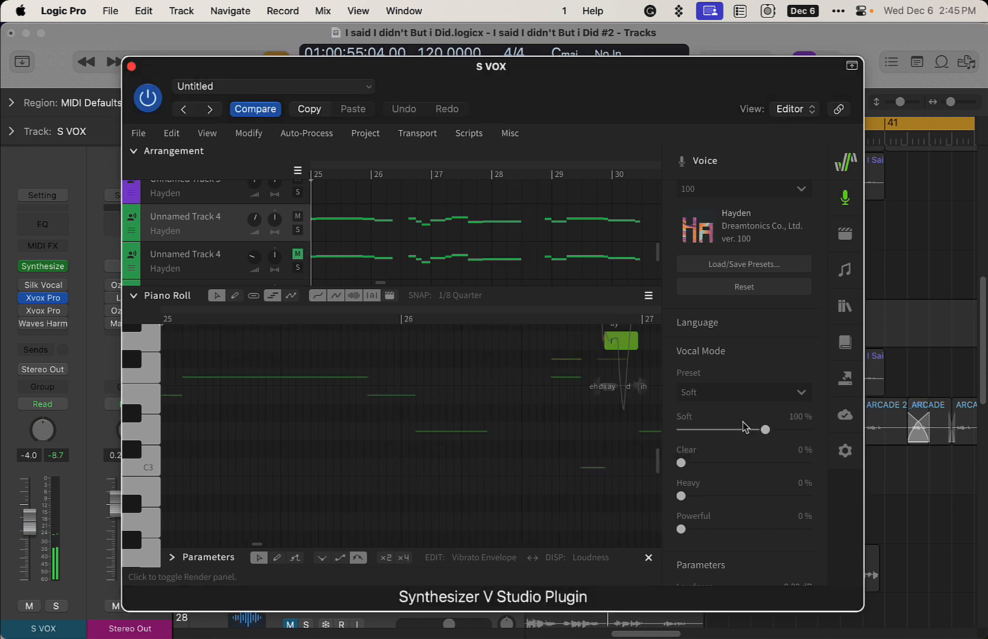
left_click(921, 376)
key("space")
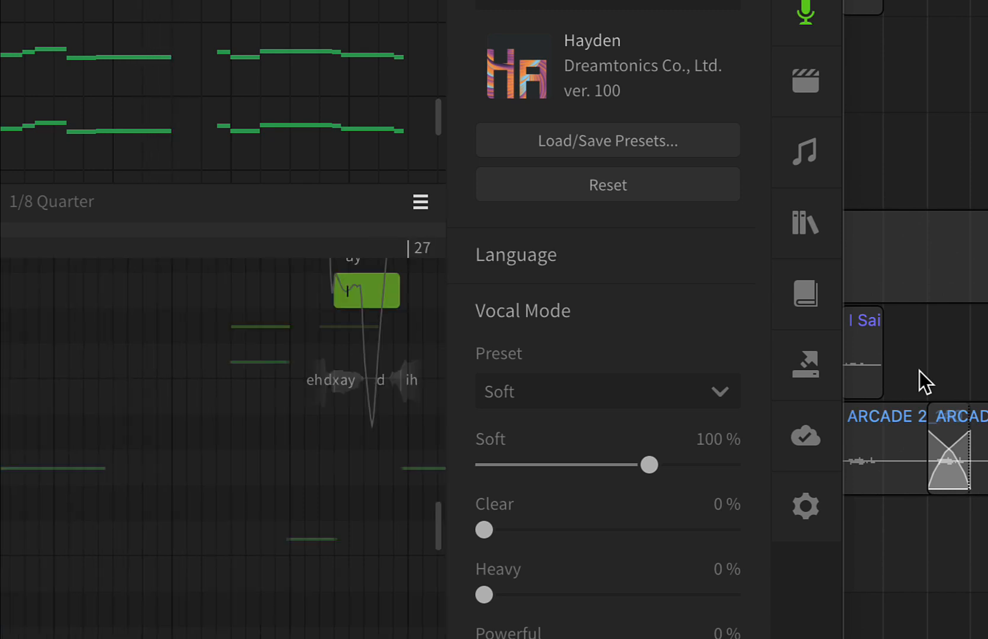
- Audition the passage from measure 25 with the Clear vocal mode preset, followed by the Heavy preset
left_click(720, 391)
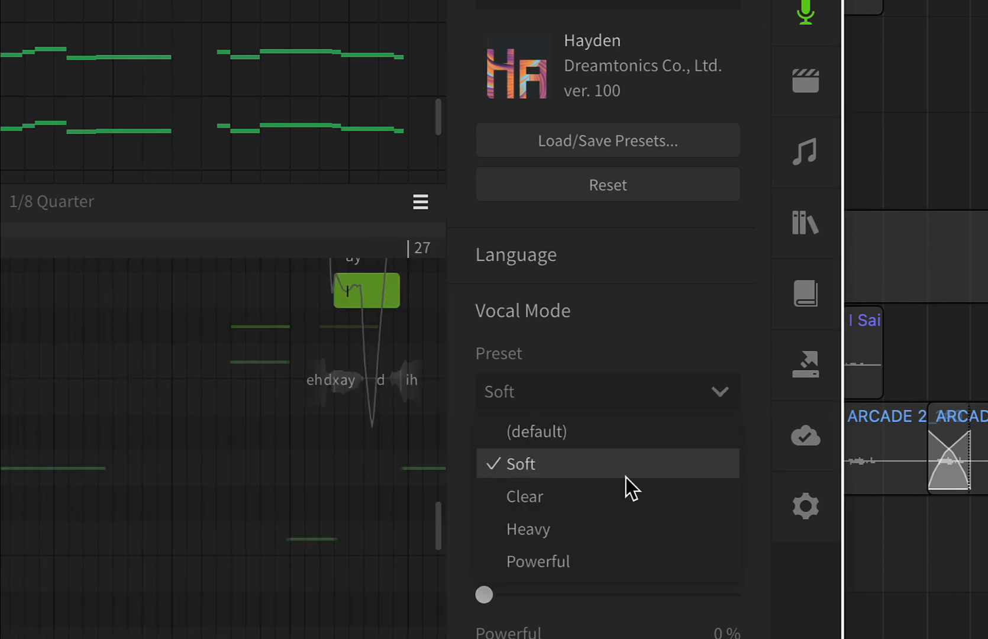
left_click(627, 493)
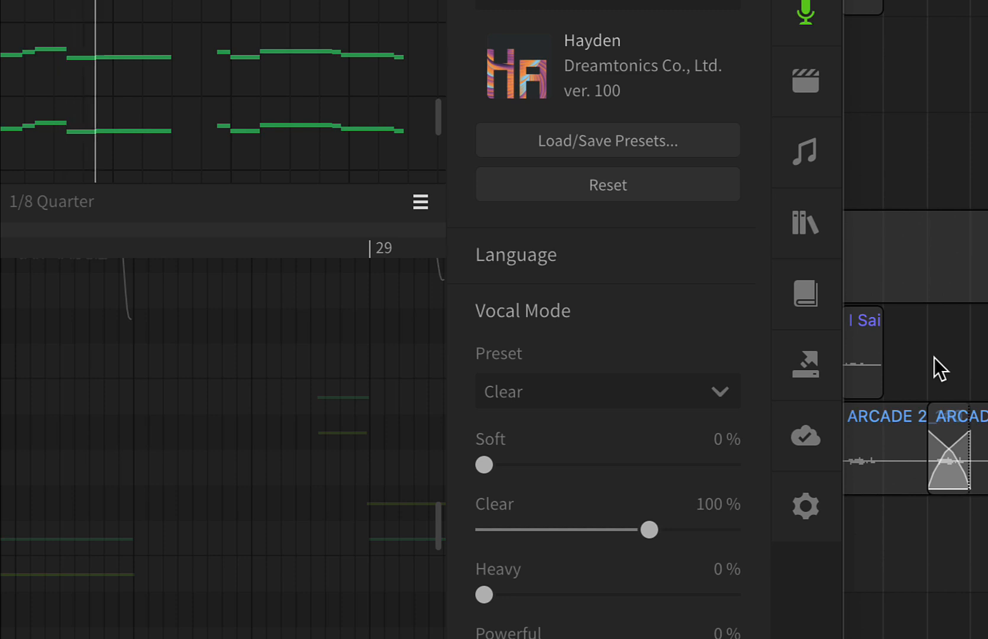
left_click(715, 393)
left_click(629, 528)
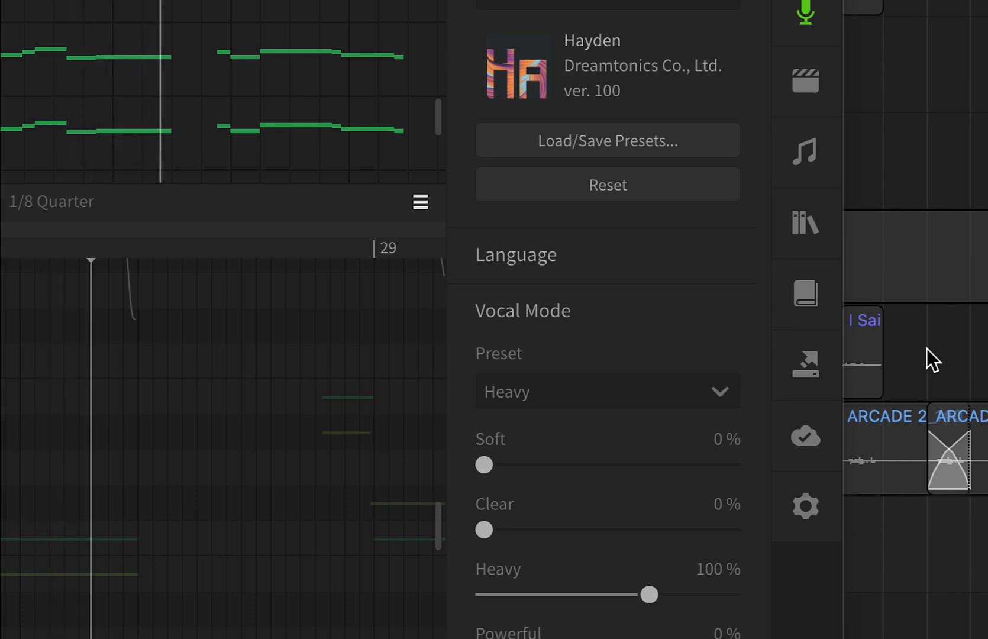
key("space")
- Switch the vocal mode preset to Powerful and listen to the passage from measure 25
left_click(704, 389)
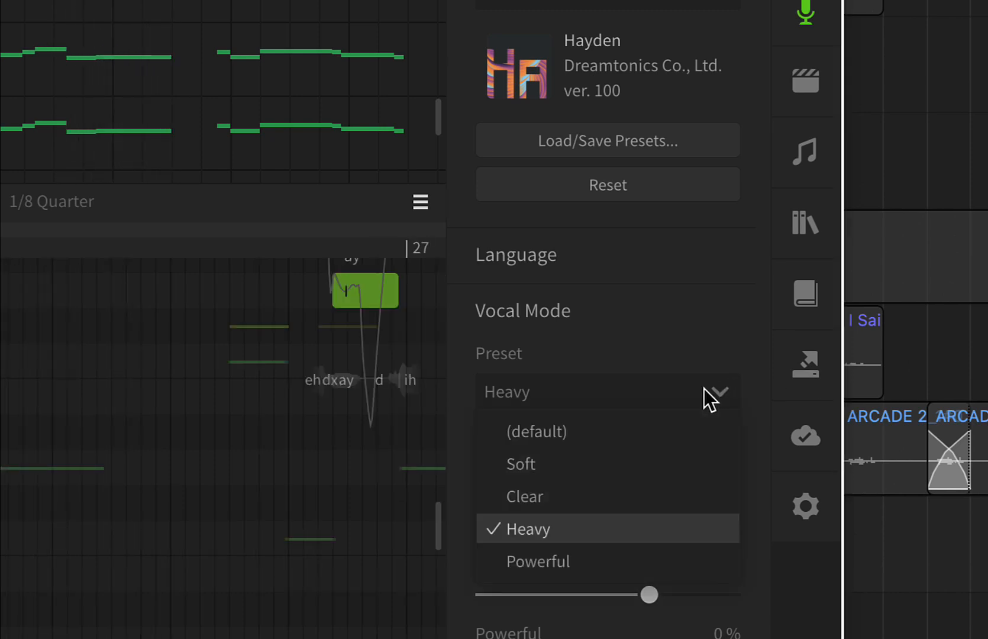
left_click(616, 548)
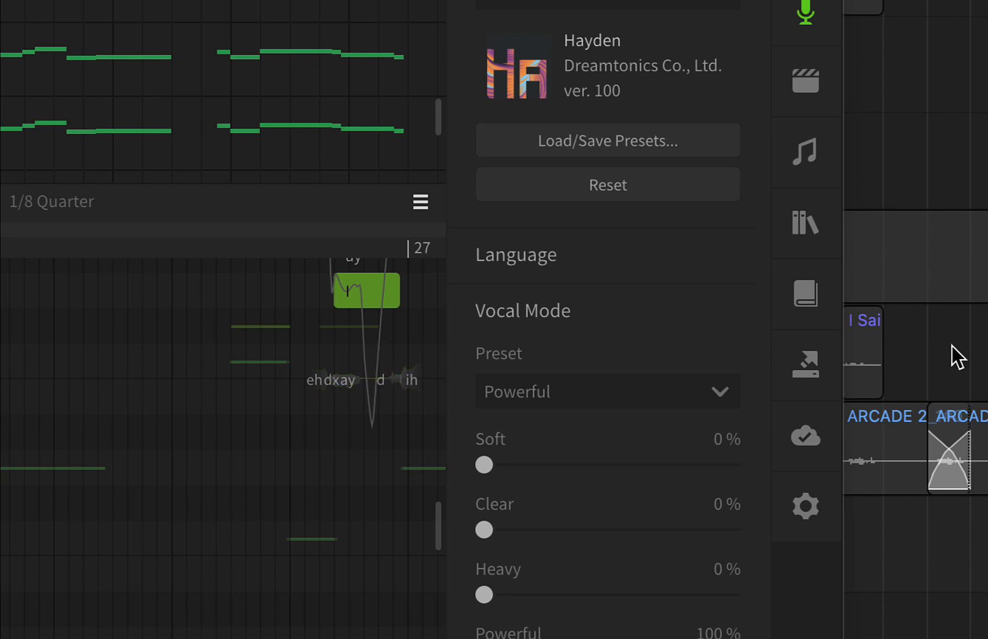
key("space")
- Compare the Soft preset directly against Powerful on the same passage, leaving the vocal mode on Powerful
left_click(723, 390)
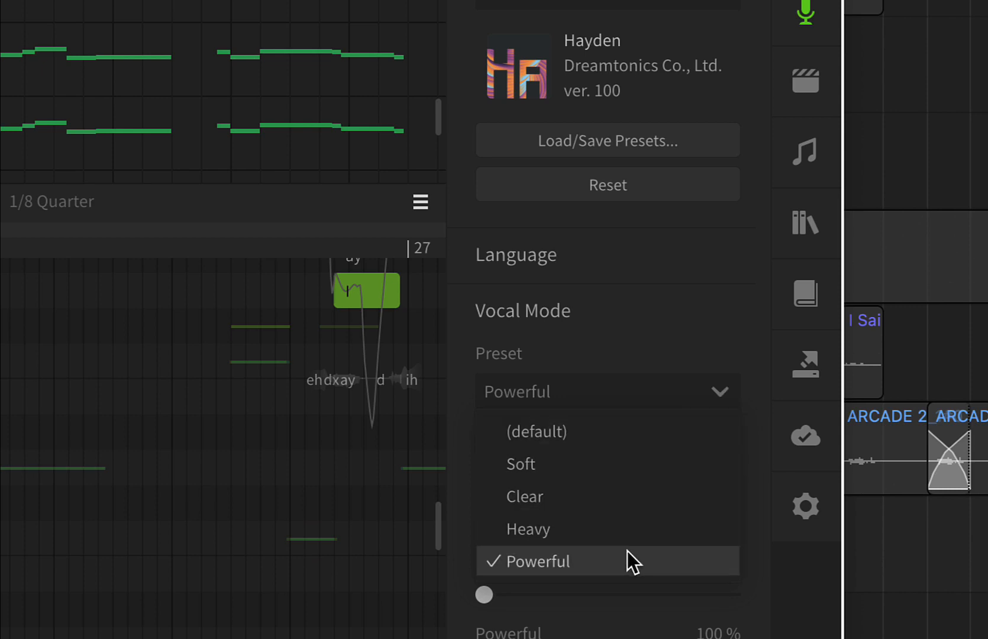
left_click(611, 468)
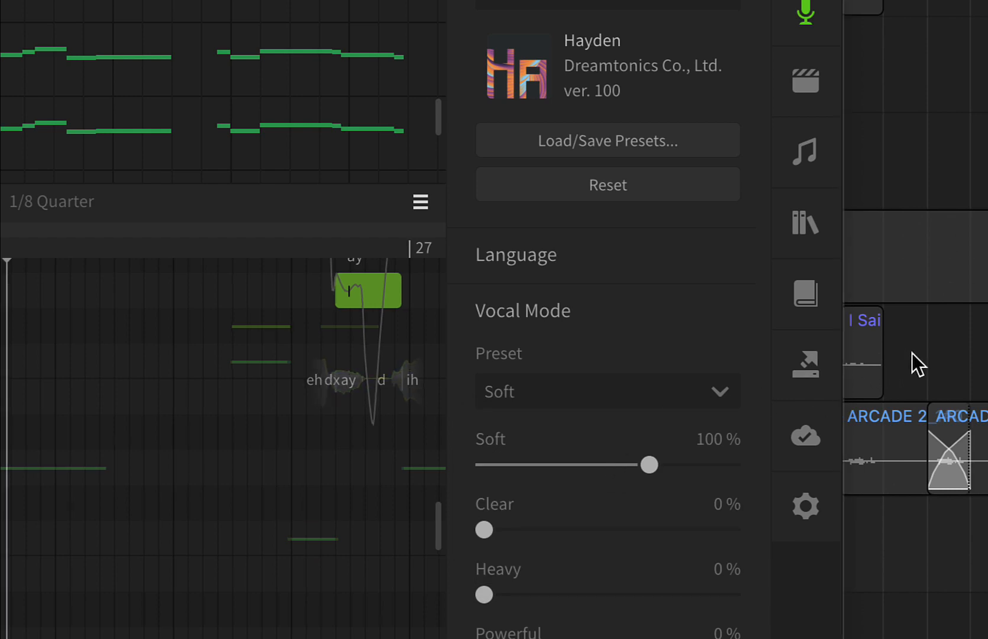
left_click(710, 390)
left_click(666, 562)
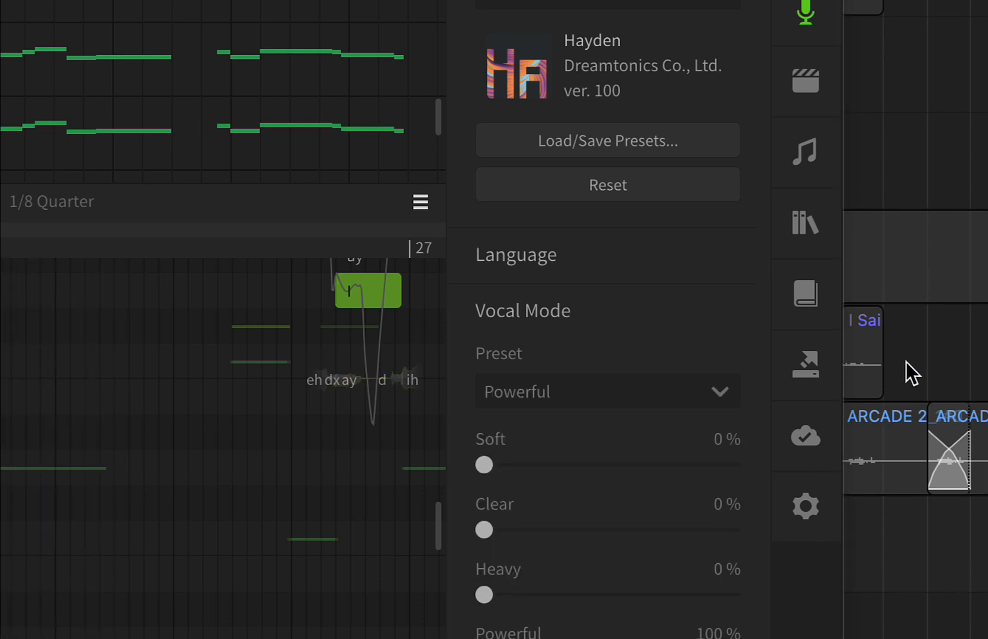
left_click(684, 398)
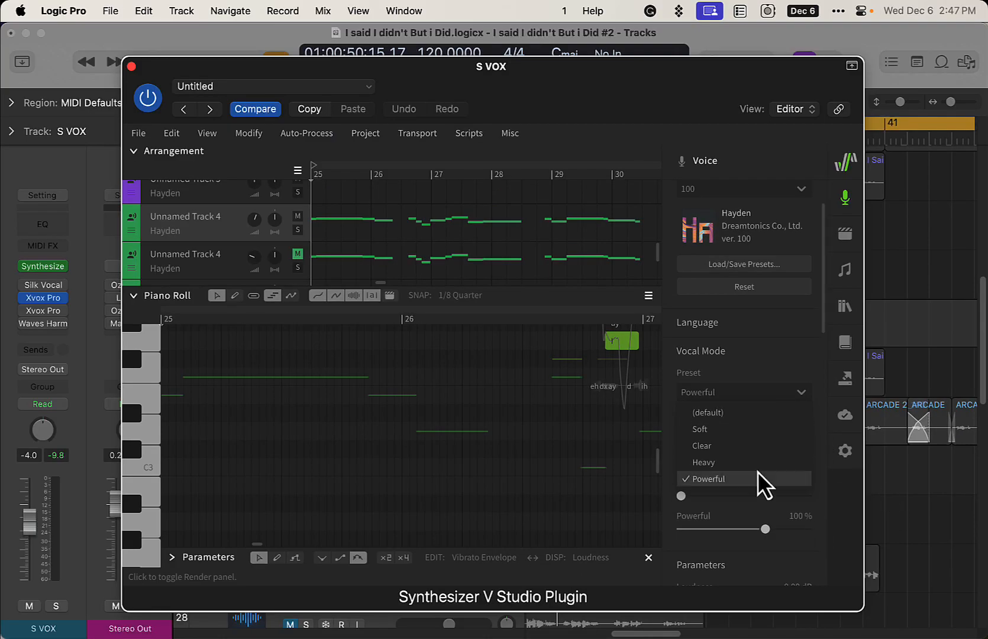
- Lower the voice's Gender parameter to -0.155 and audition the passage from measure 25
left_click_drag(822, 323, 833, 450)
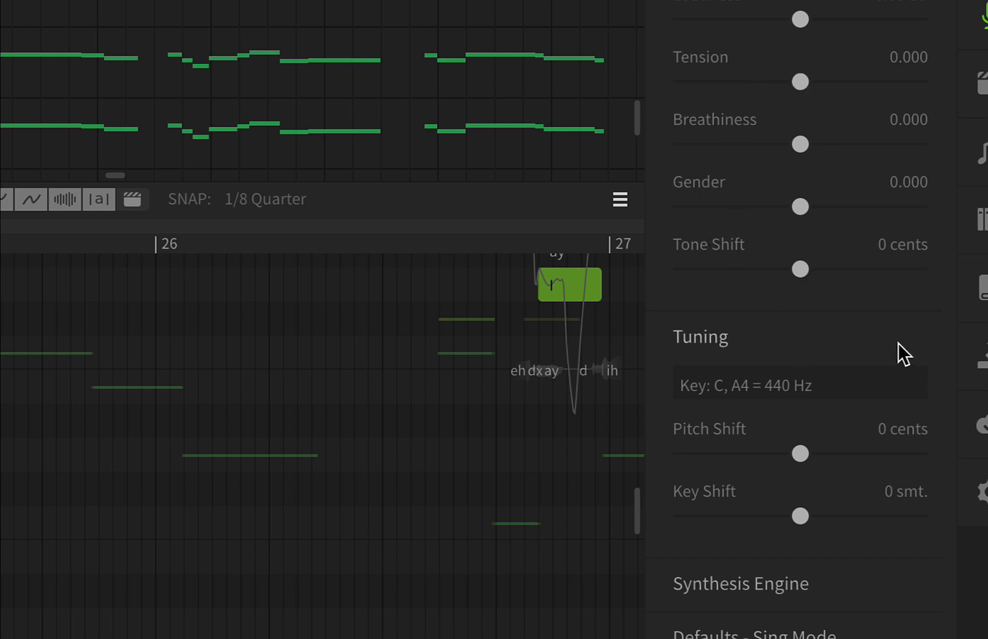
scroll(836, 399, "down", 3)
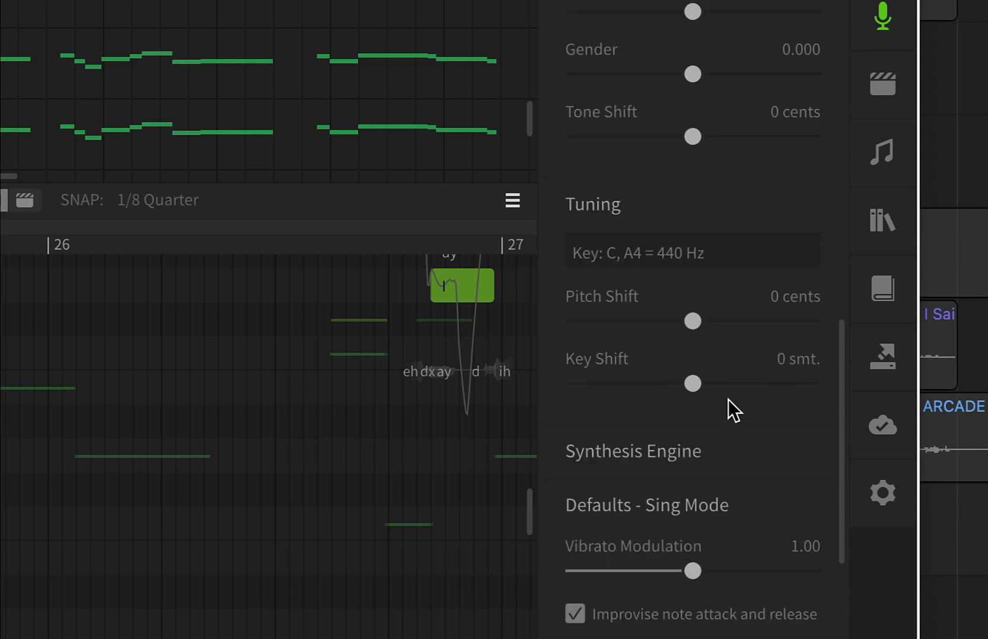
scroll(729, 399, "down", 1)
scroll(728, 399, "up", 10)
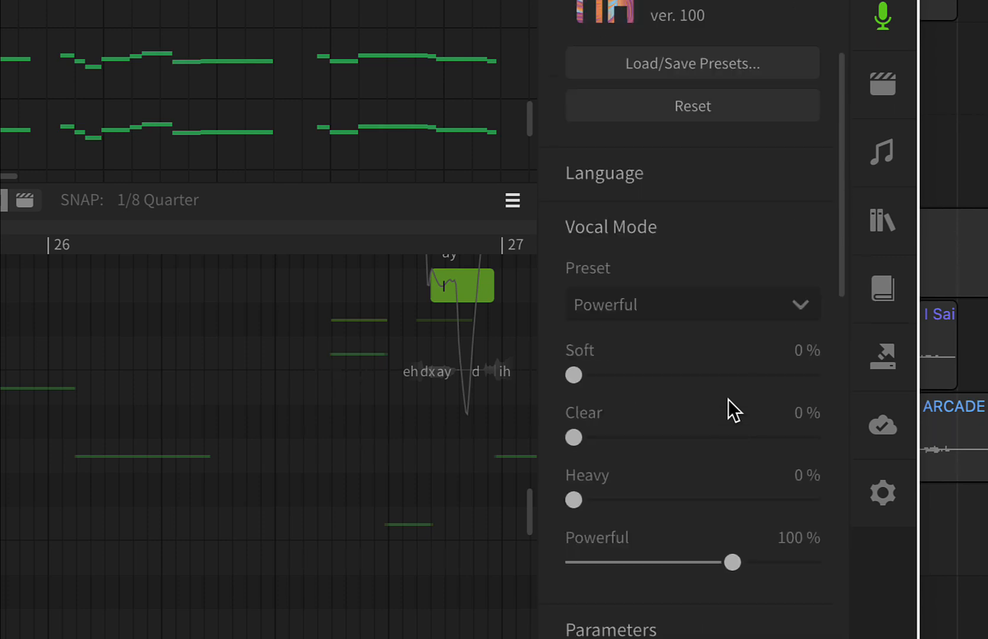
scroll(729, 399, "down", 1)
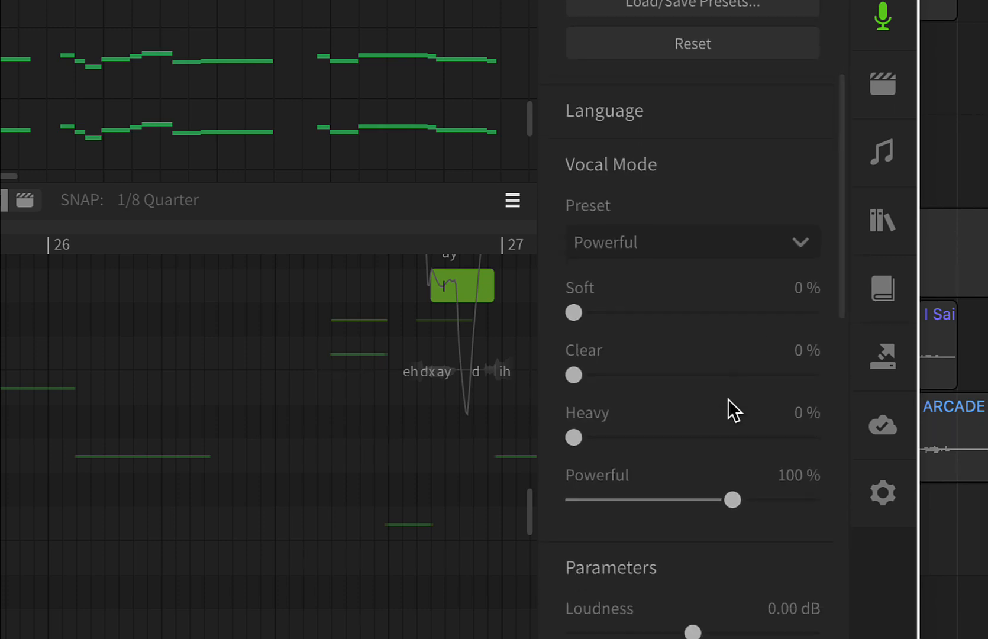
scroll(729, 399, "down", 8)
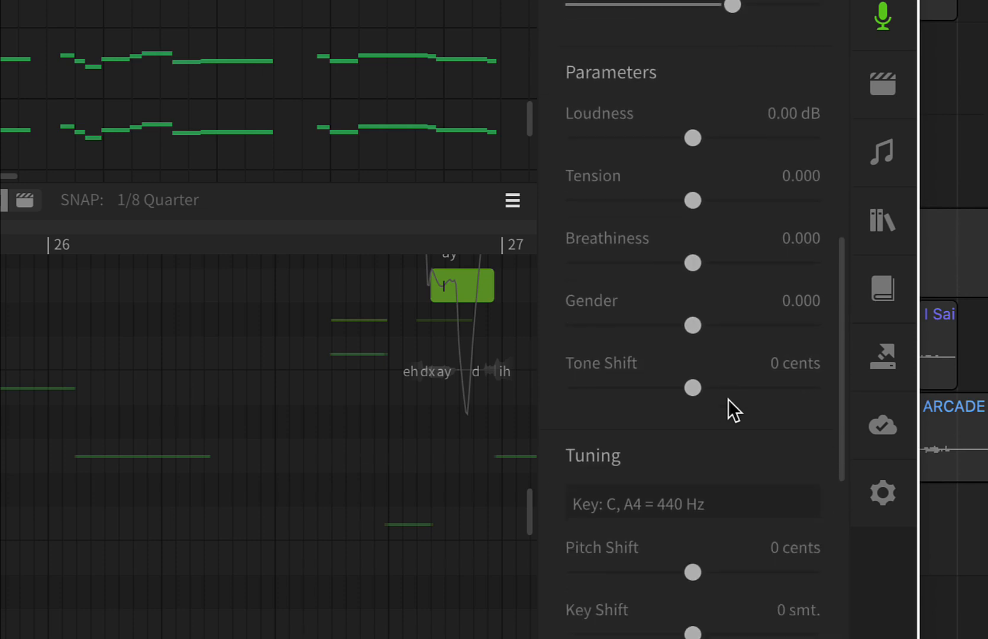
scroll(728, 400, "down", 1)
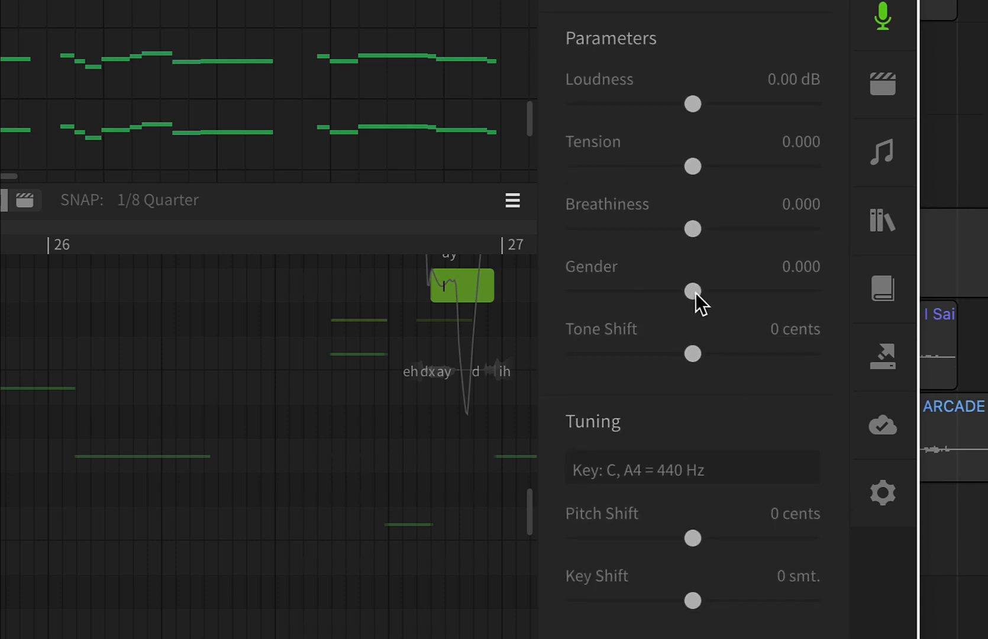
left_click_drag(693, 291, 677, 290)
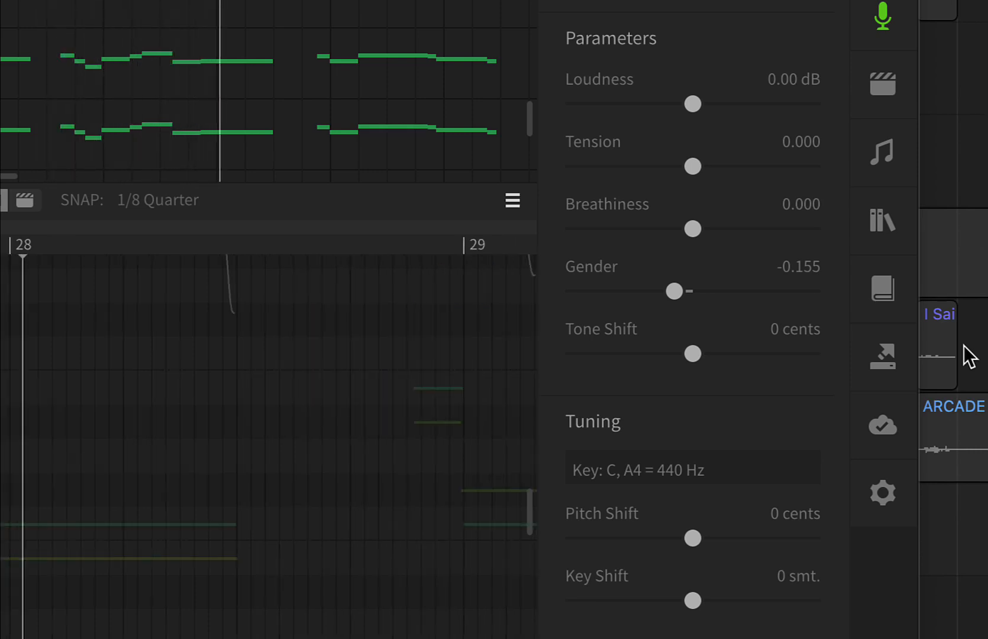
key("space")
- Raise the Gender parameter to 0.200 and play the same passage
left_click_drag(678, 289, 720, 289)
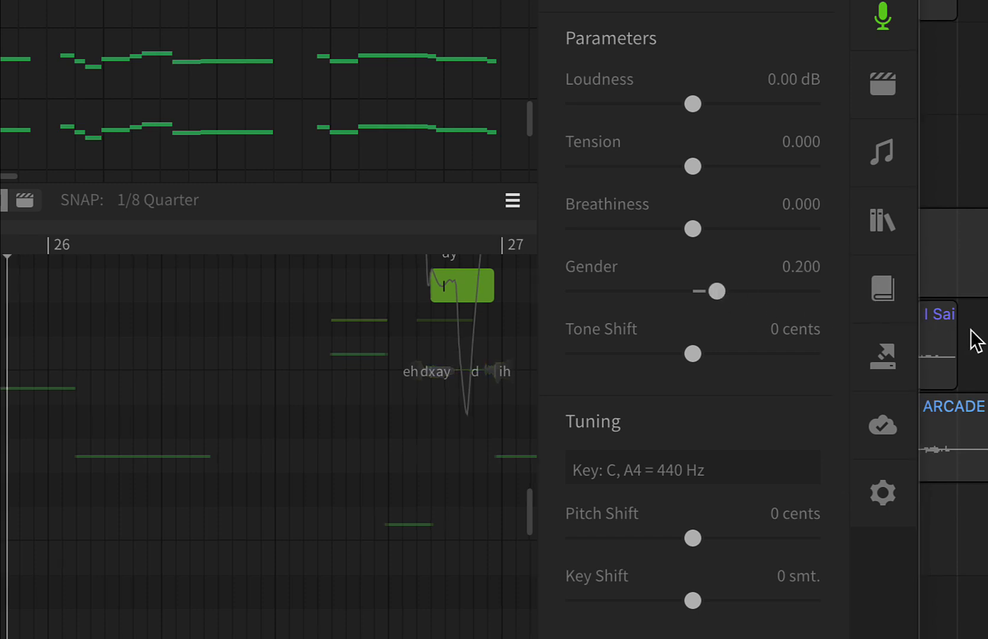
key("space")
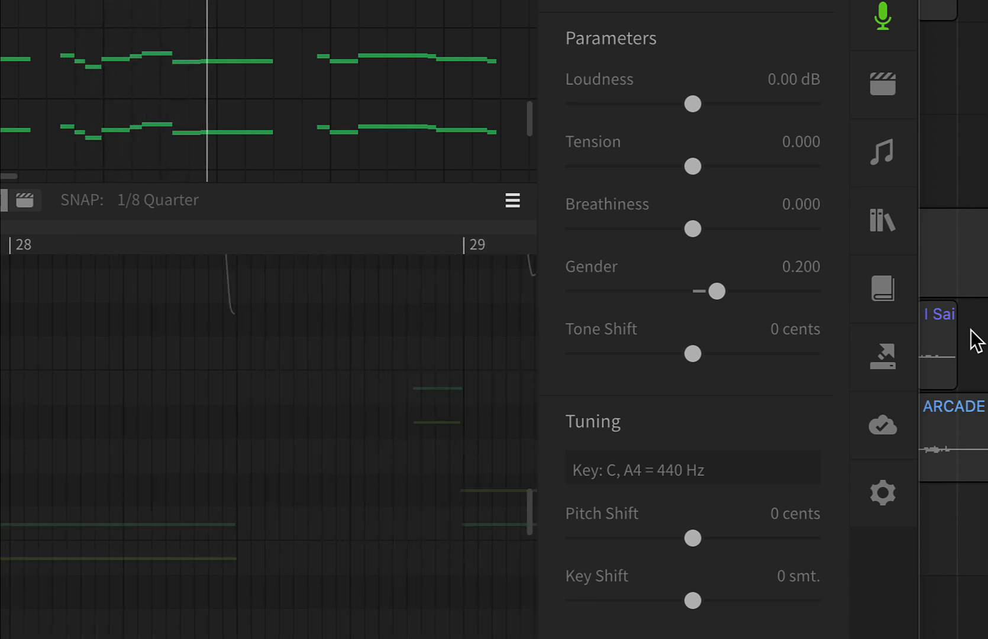
key("space")
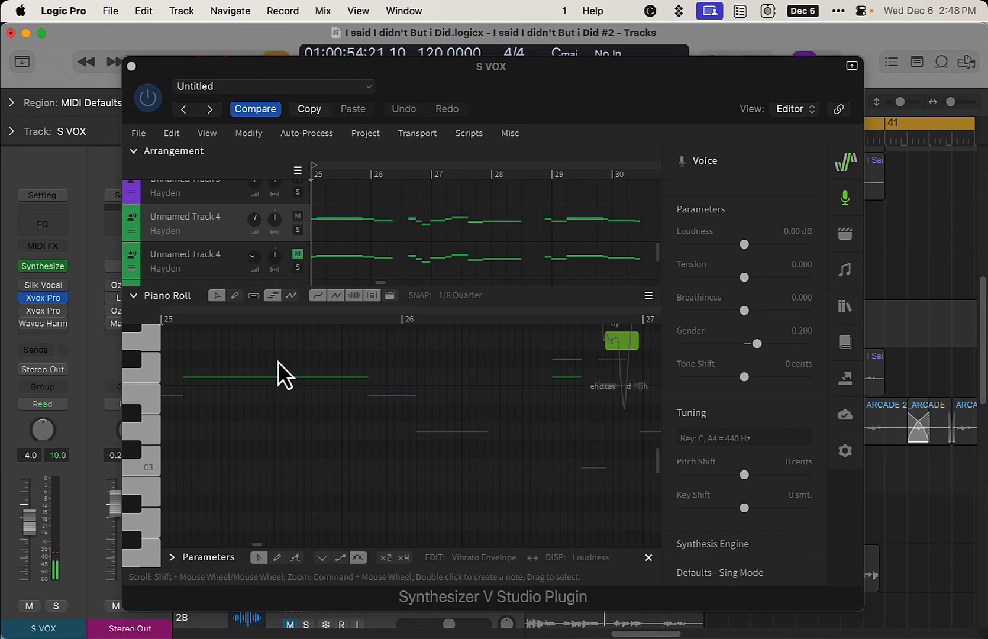
- Move the song's playhead to measure 8, reposition the plugin window, and play the vocal through to measure 12
scroll(416, 280, "down", 2)
scroll(409, 270, "up", 2)
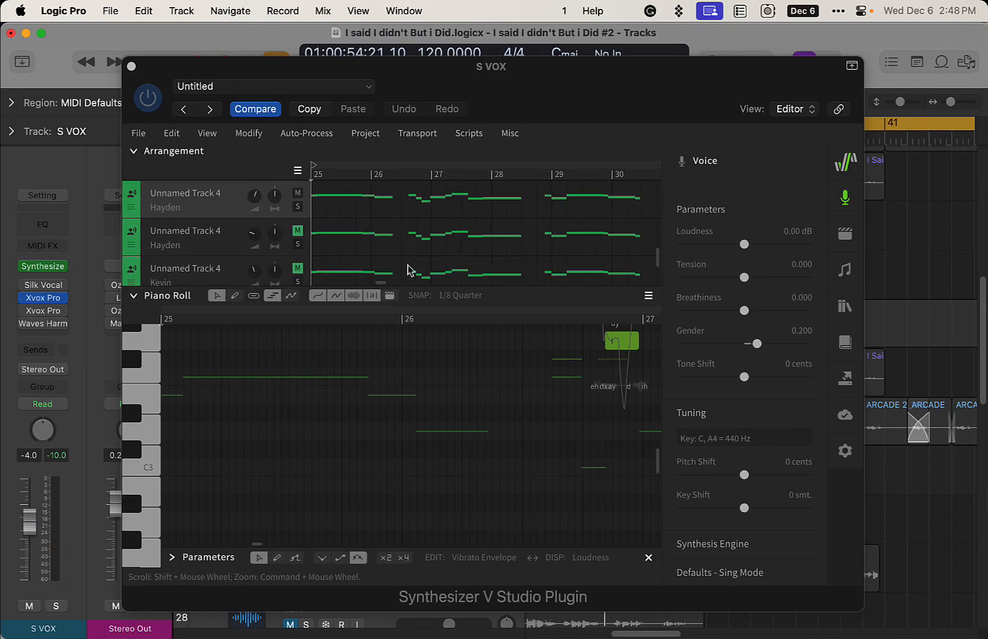
left_click_drag(557, 68, 563, 192)
left_click(594, 125)
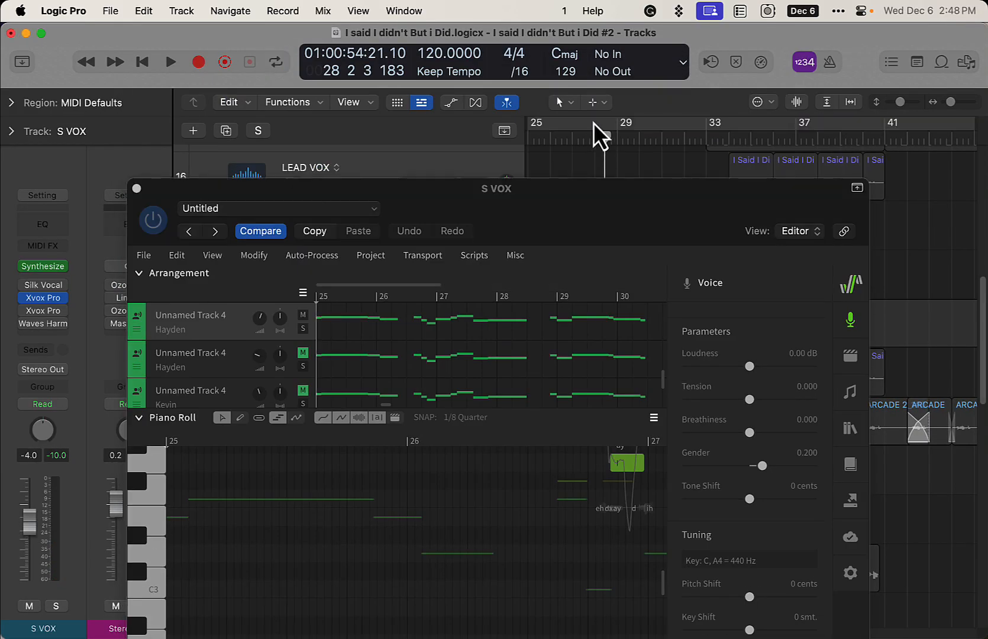
key("Return")
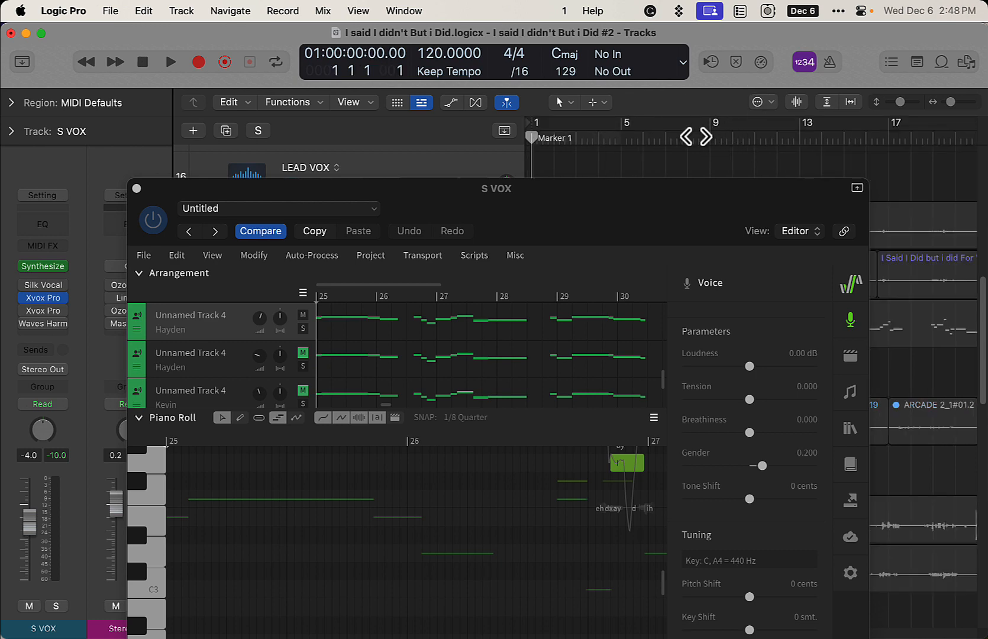
double_click(732, 192)
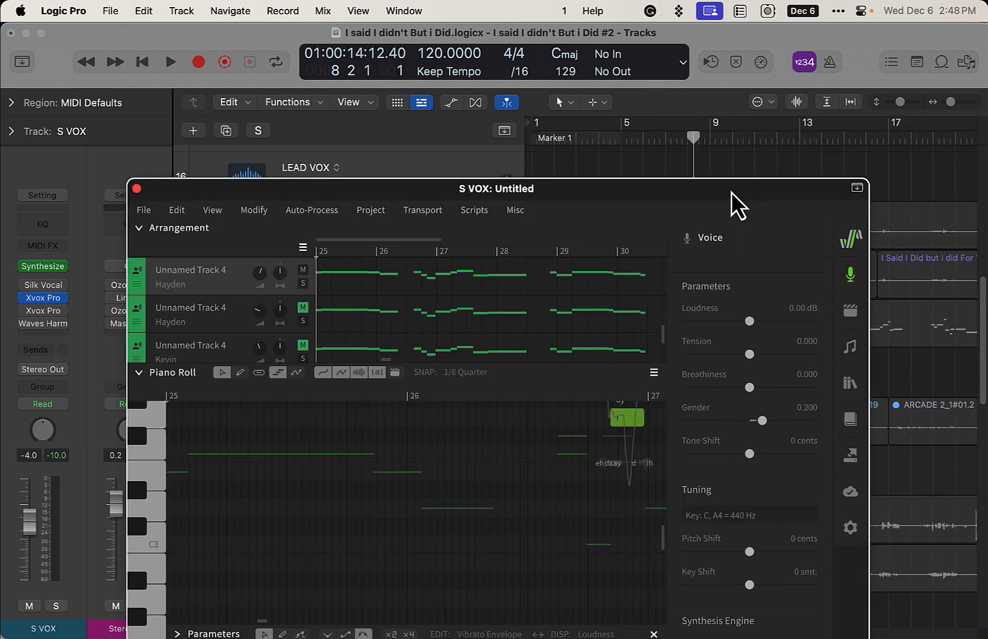
left_click_drag(737, 192, 690, 93)
key("space")
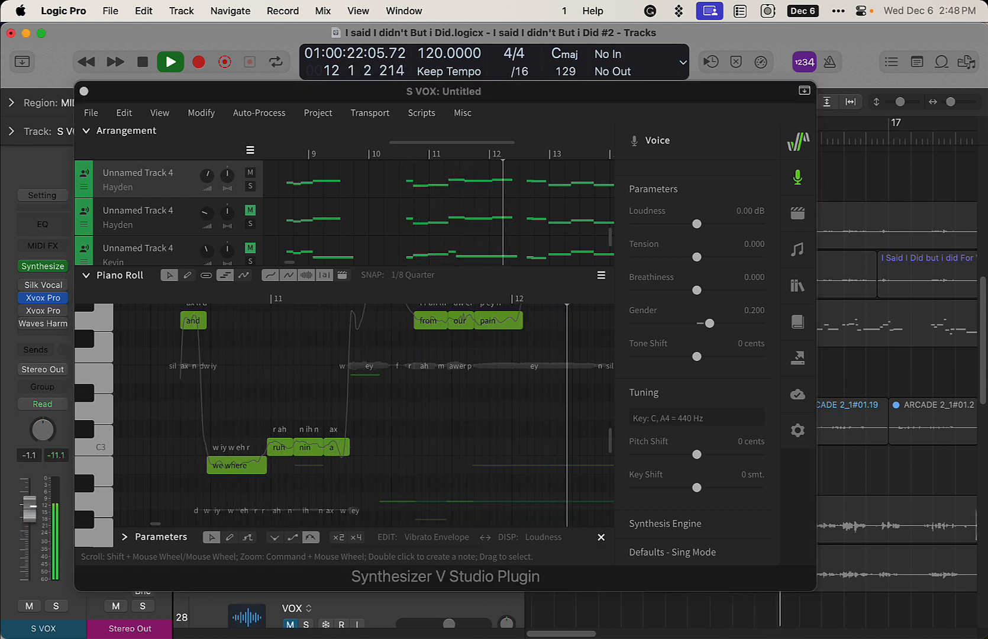
key("space")
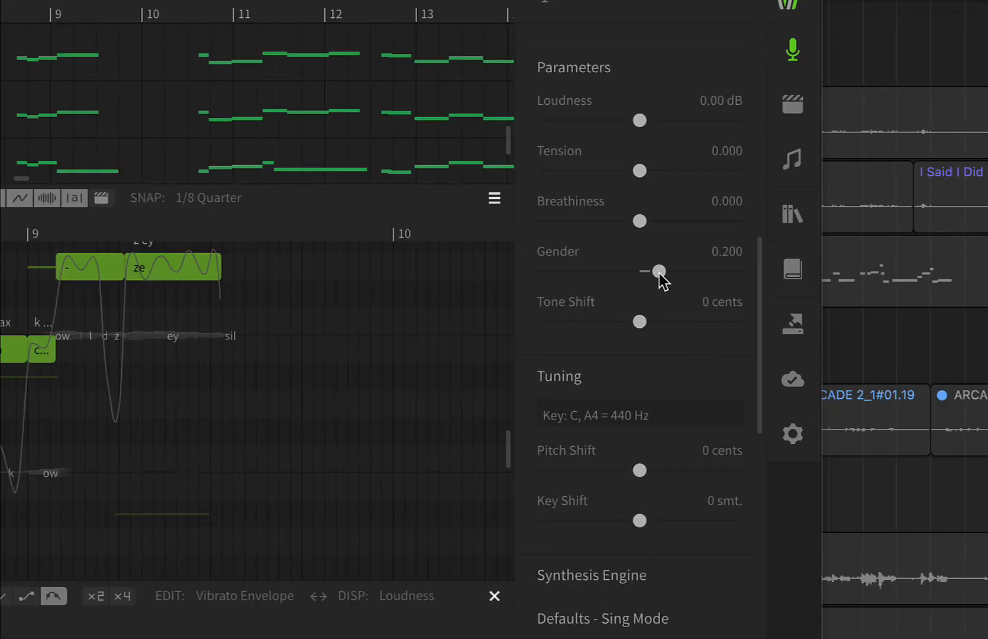
- Set the Gender parameter to 1.000 and play the vocal from measure 8
left_click_drag(709, 324, 777, 333)
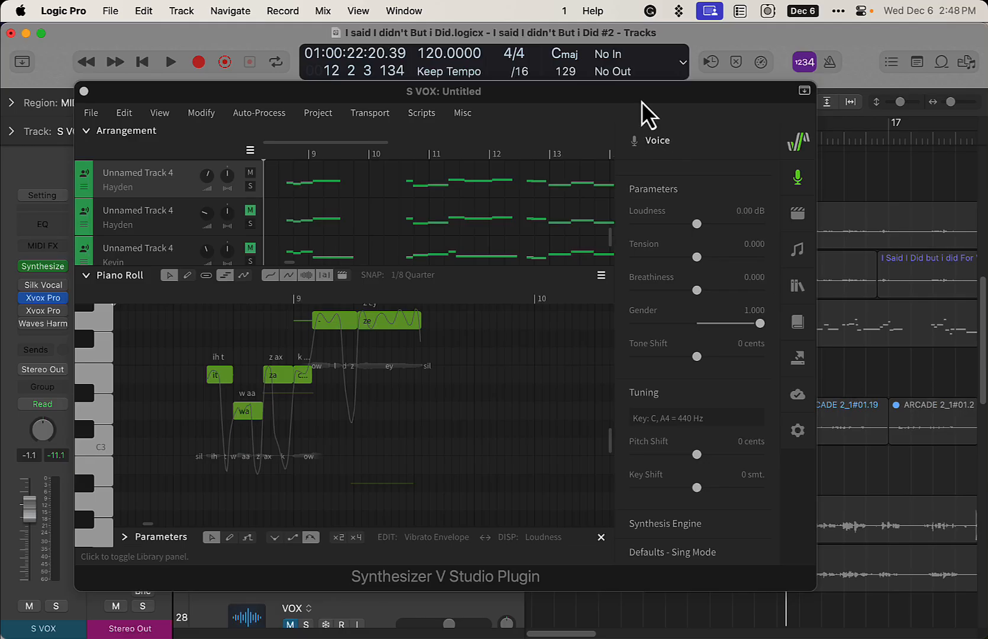
left_click_drag(641, 101, 703, 111)
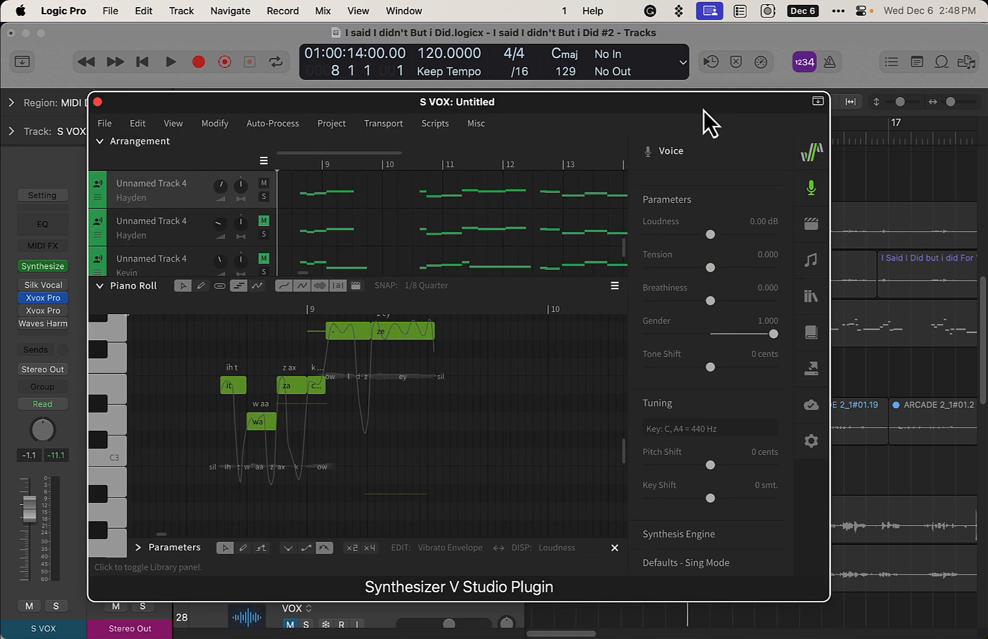
key("space")
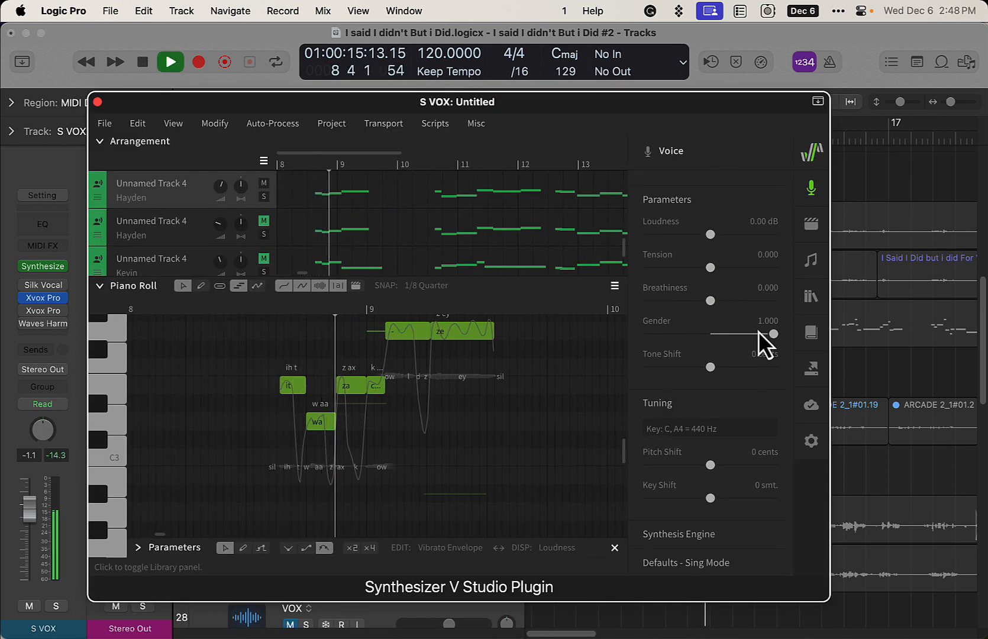
- Stop playback, lower the Gender parameter to -1.000, and play the vocal from measure 9
key("space")
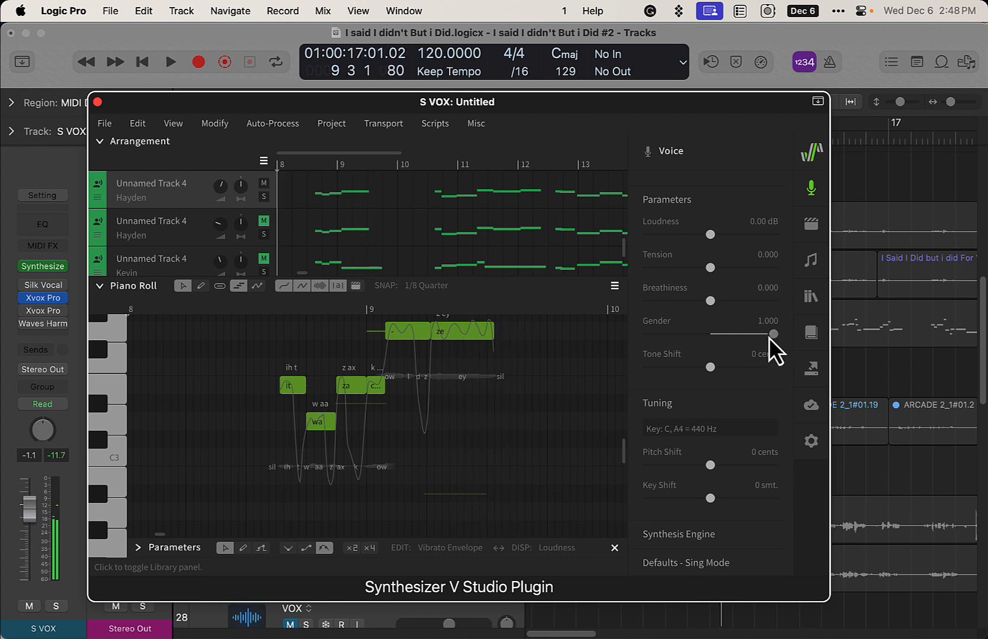
left_click_drag(769, 338, 597, 330)
left_click(893, 371)
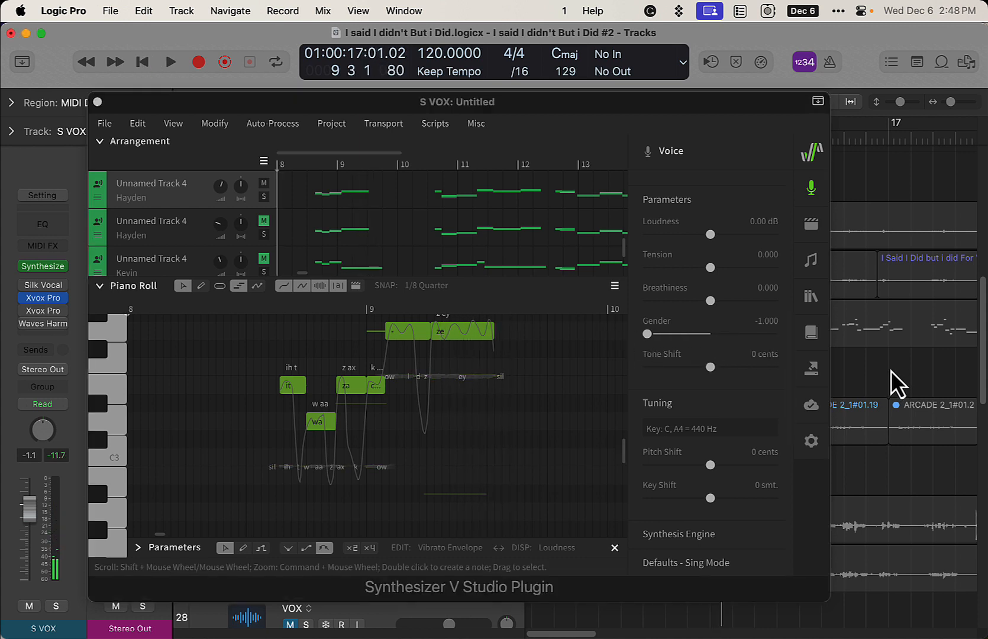
key("space")
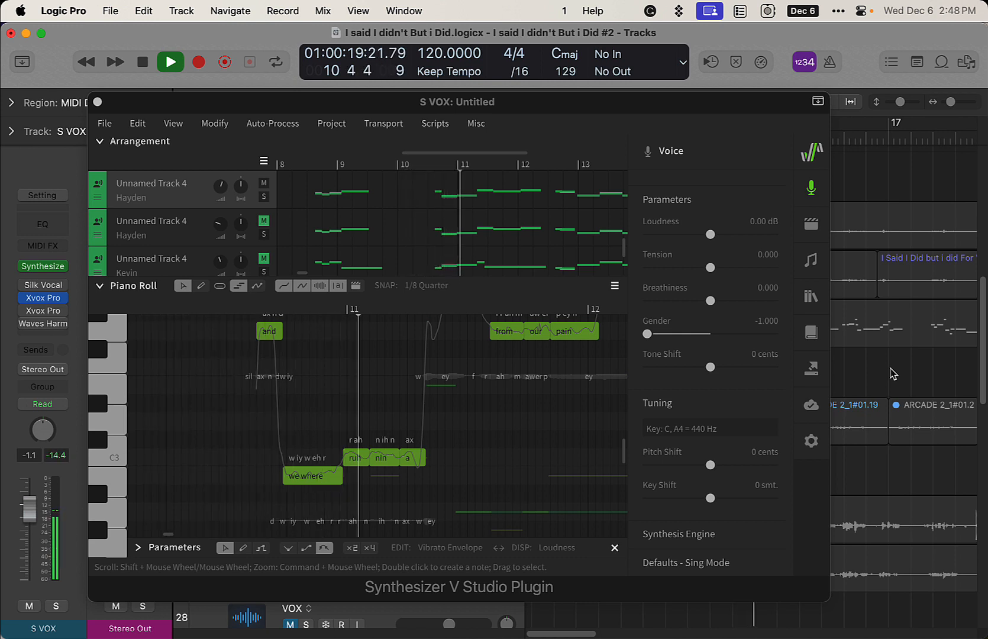
- Stop the song's playback and reset the voice's Gender parameter to 0.000
left_click_drag(651, 335, 712, 335)
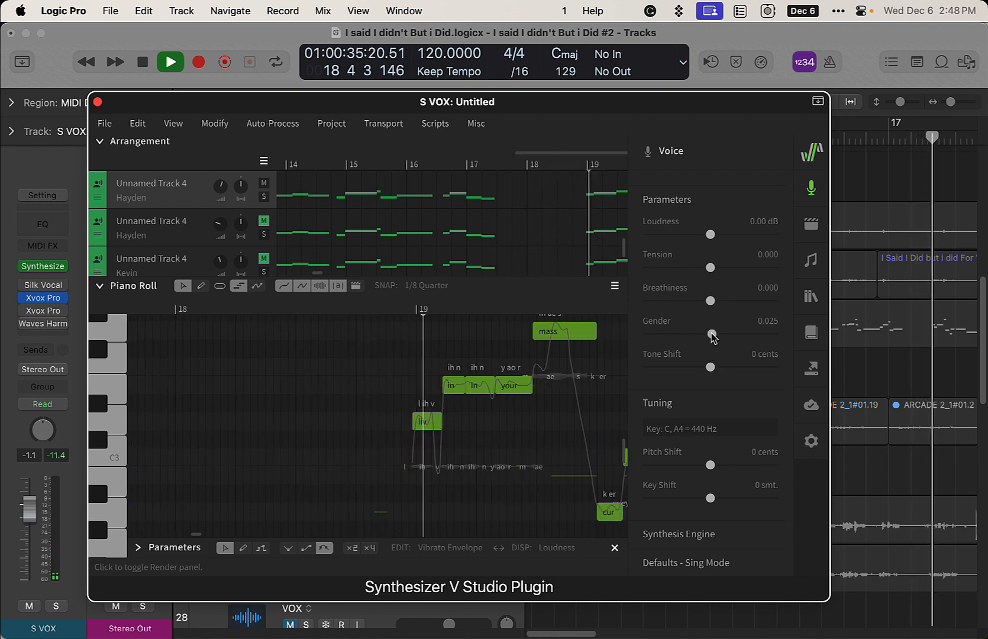
left_click(841, 362)
key("space")
left_click(716, 338)
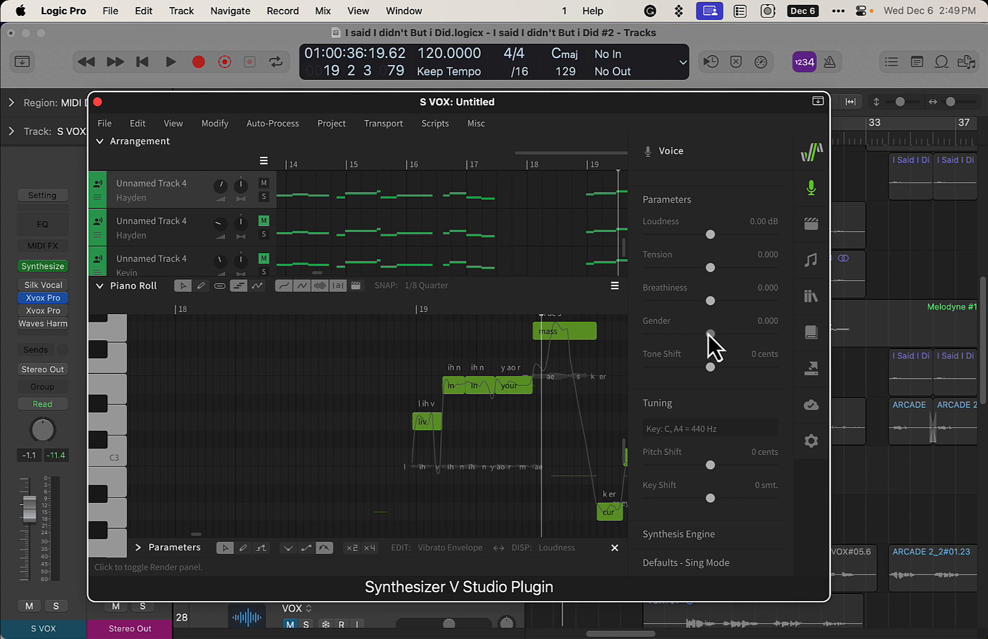
double_click(710, 335)
- Examine the voice's settings, from vocal mode and parameters to tuning and the Sing Mode and Manual Mode defaults
scroll(731, 335, "down", 5)
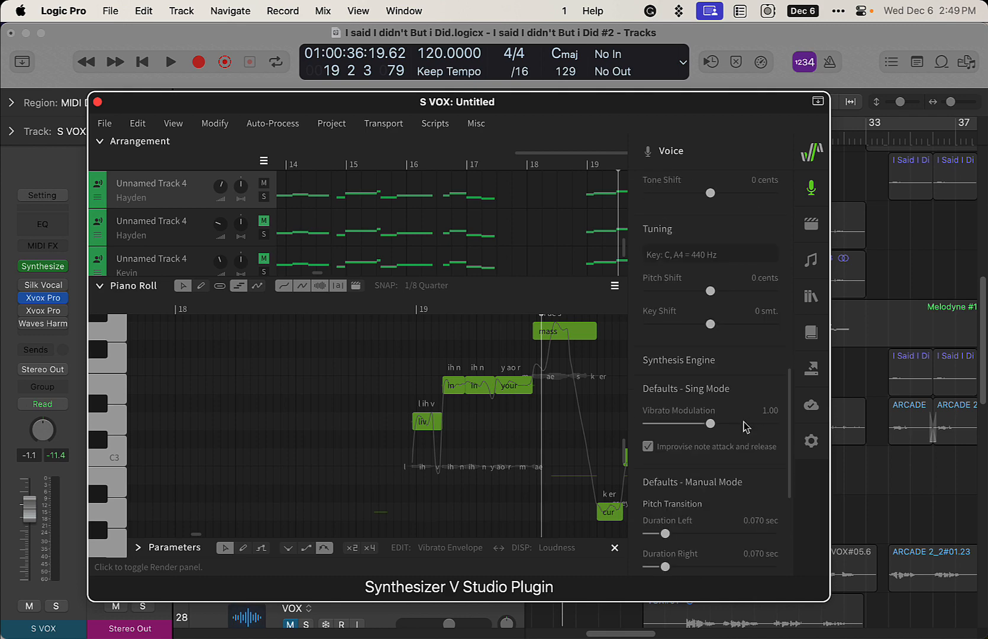
scroll(744, 422, "down", 5)
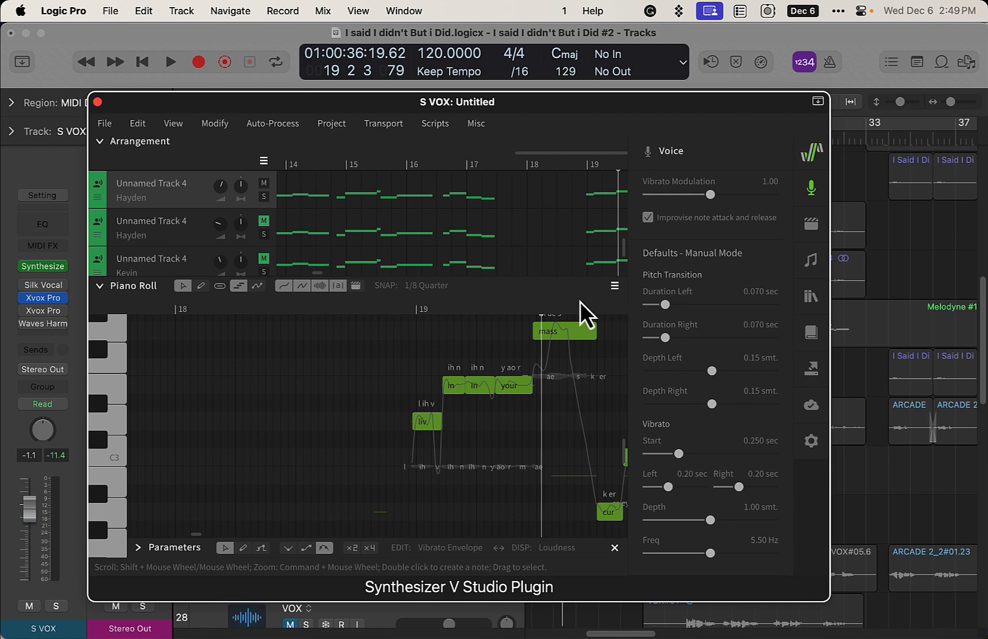
scroll(705, 374, "up", 15)
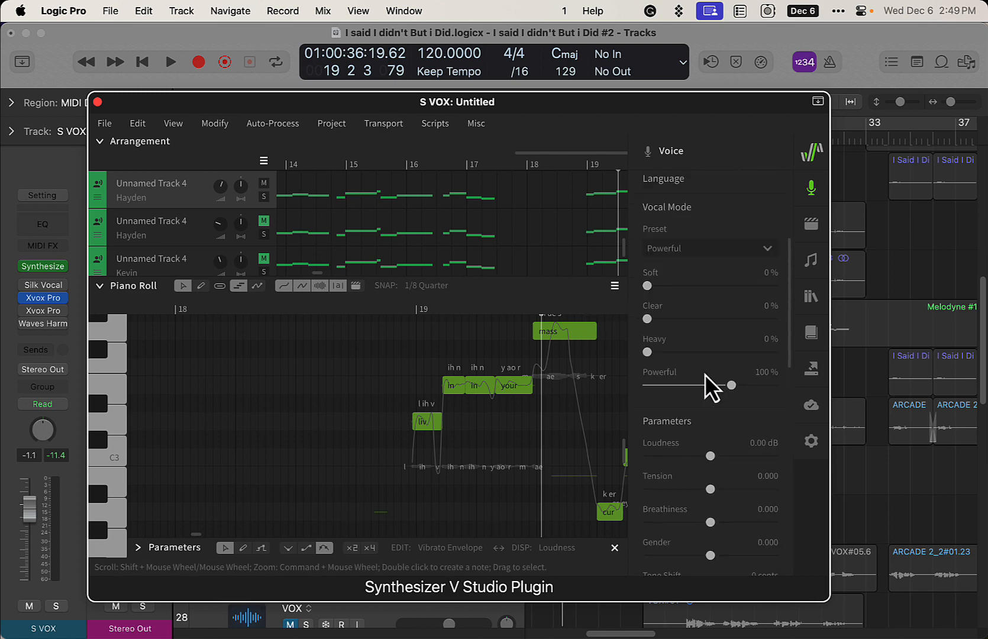
scroll(737, 436, "down", 5)
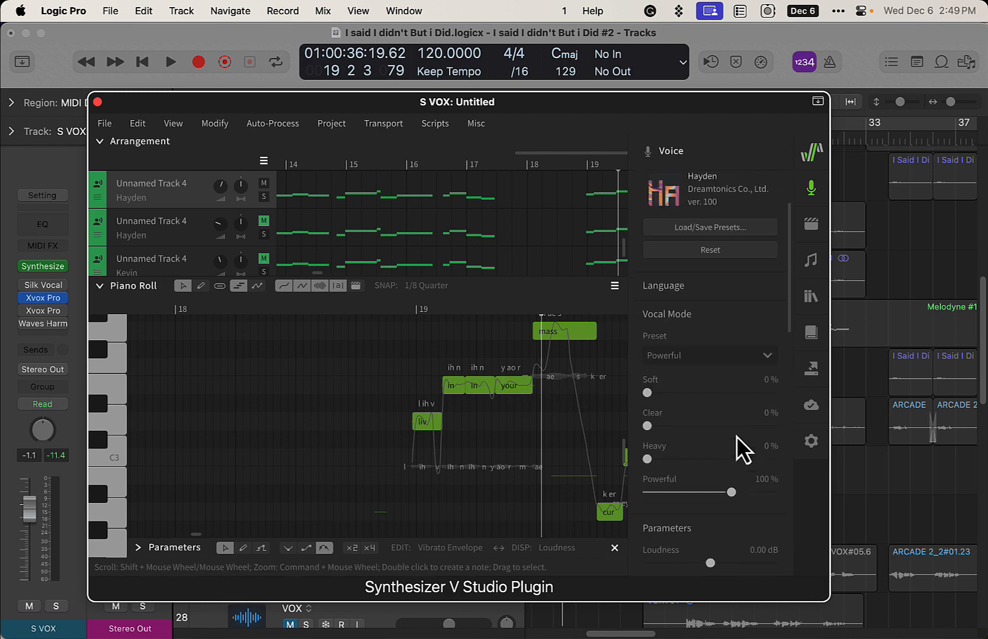
scroll(737, 437, "down", 3)
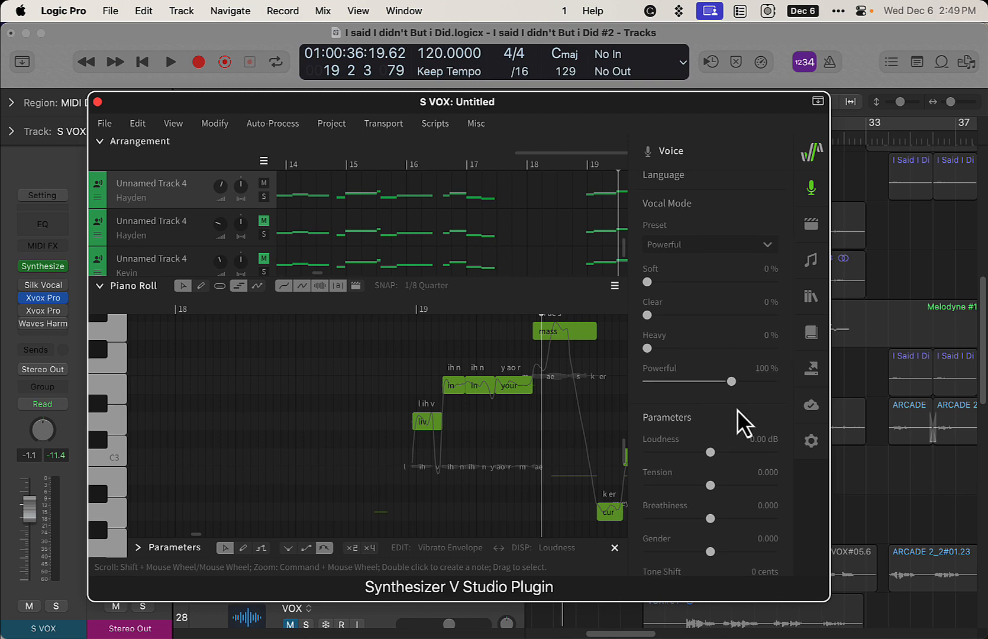
scroll(721, 430, "down", 4)
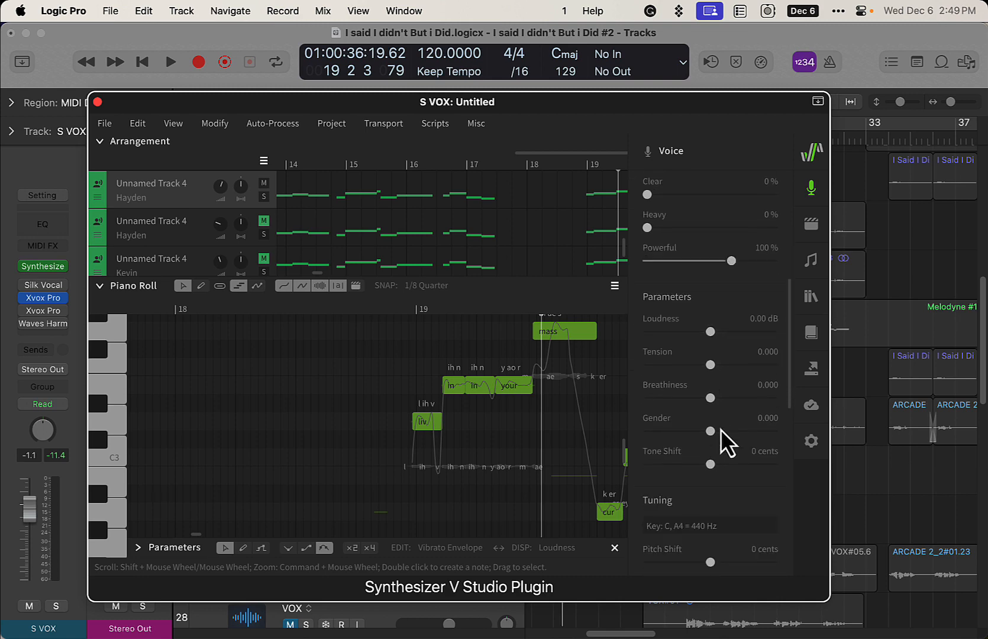
scroll(702, 428, "down", 10)
scroll(701, 429, "up", 15)
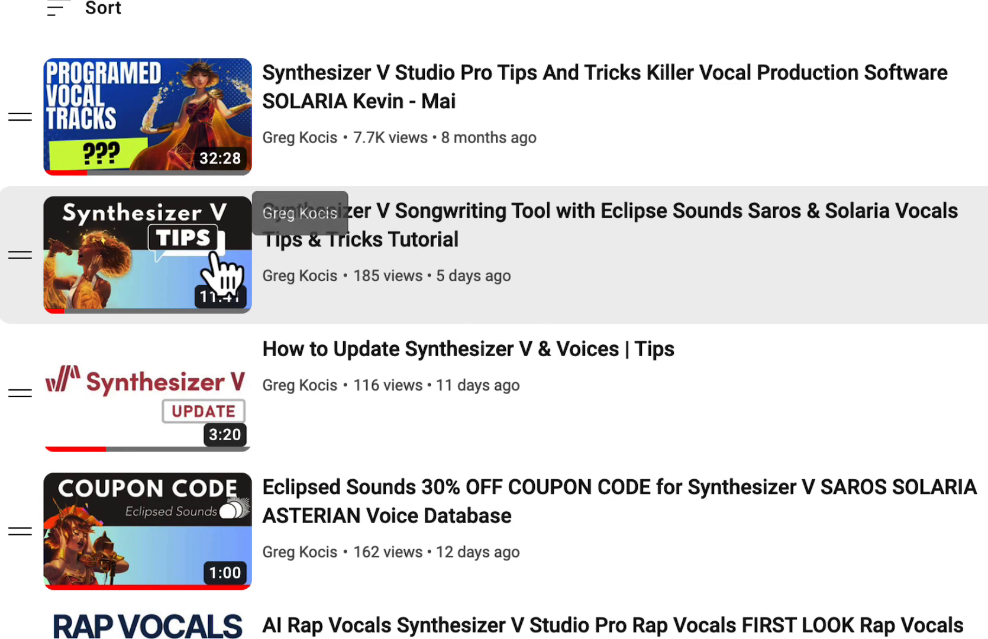
scroll(750, 373, "down", 1)
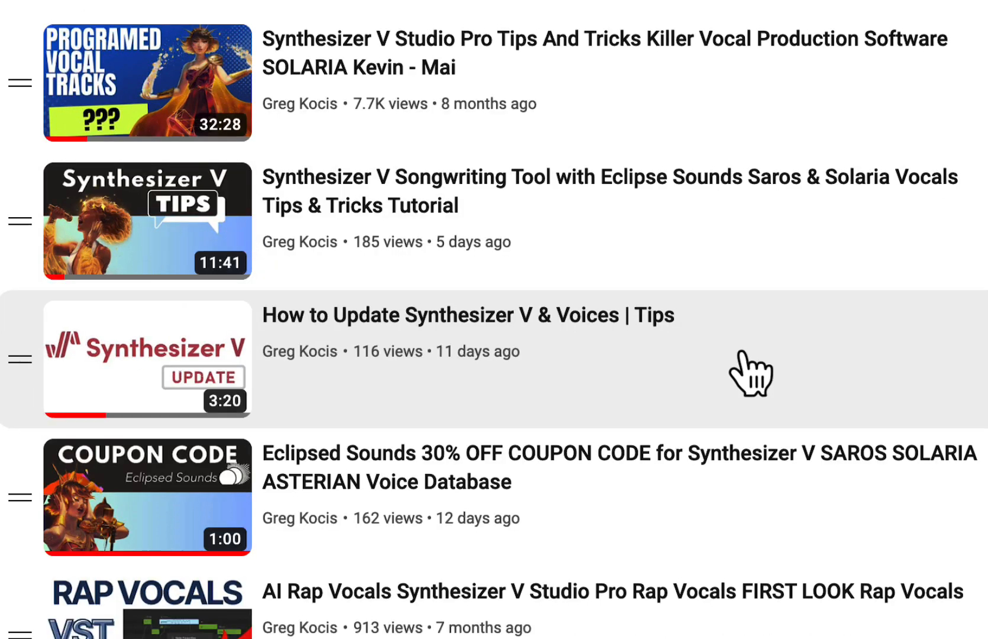
scroll(751, 373, "down", 1)
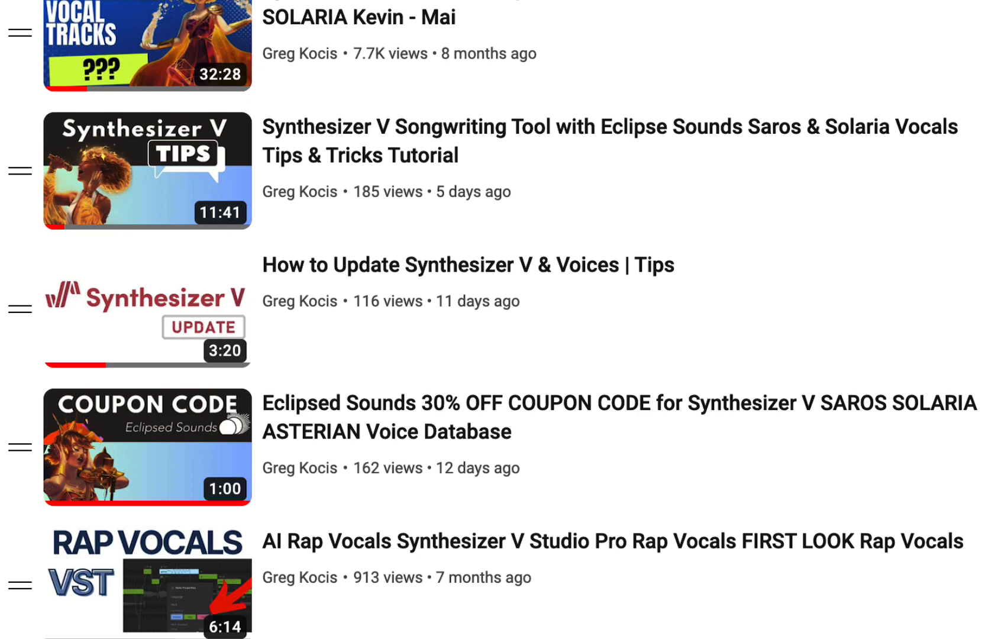
scroll(494, 320, "up", 1)
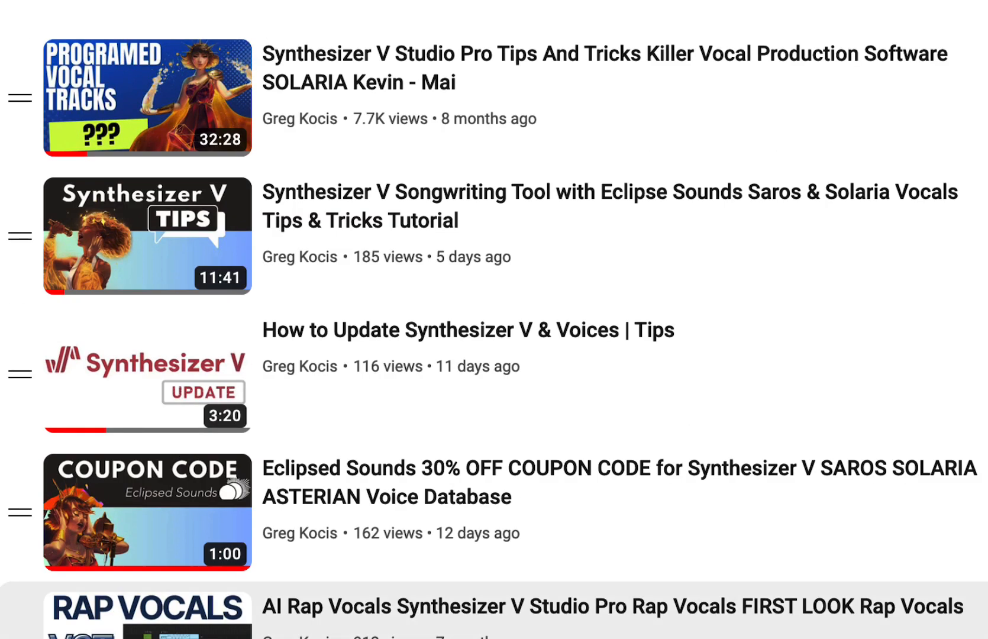